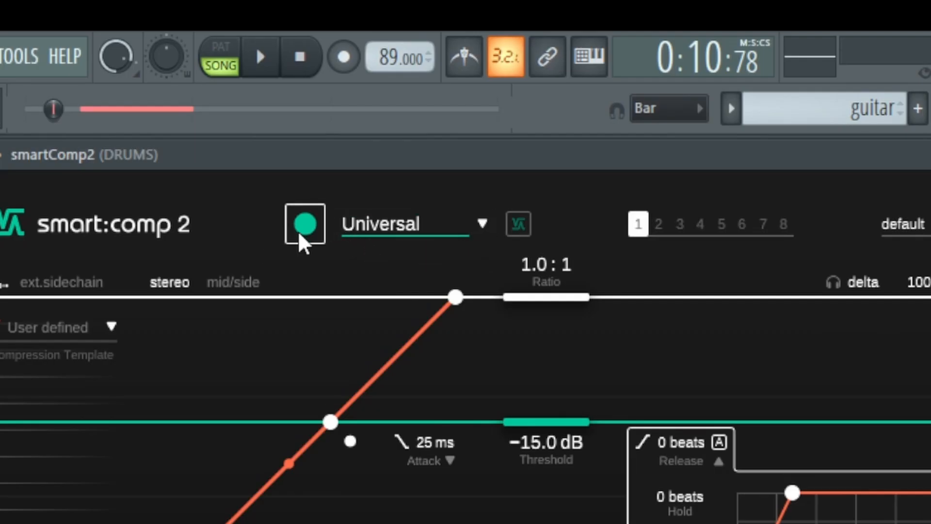
Choose the Drums | Bus profile for the drums track and activate its learned smart compression
{"action": "left_click", "coordinate": [416, 231]}
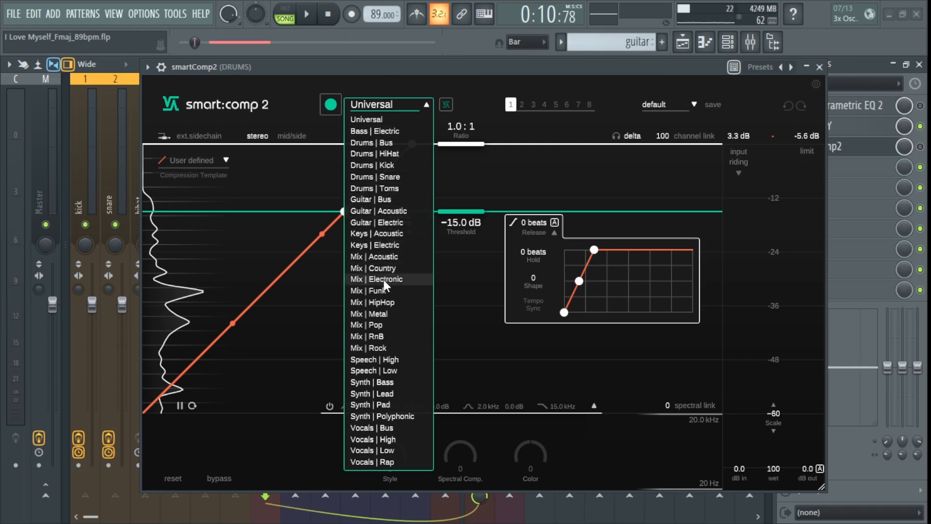
{"action": "left_click", "coordinate": [389, 143]}
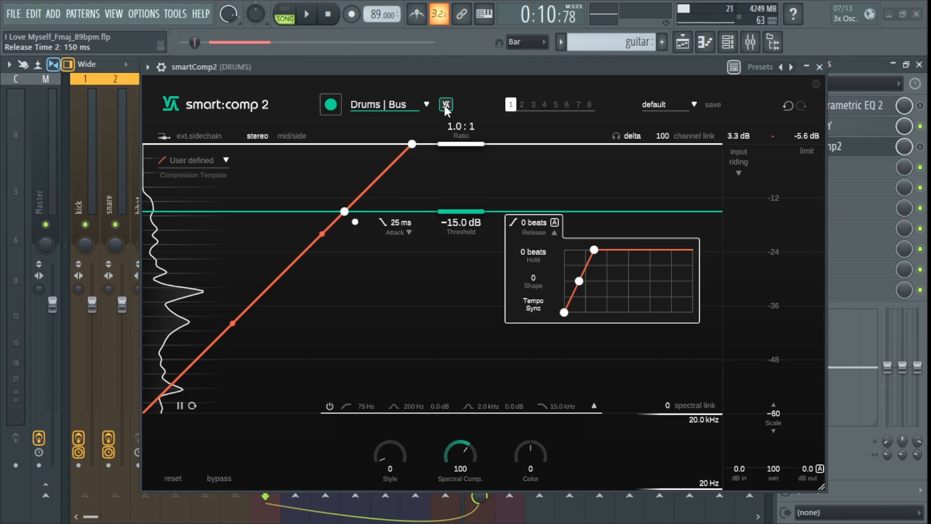
{"action": "left_click", "coordinate": [445, 104]}
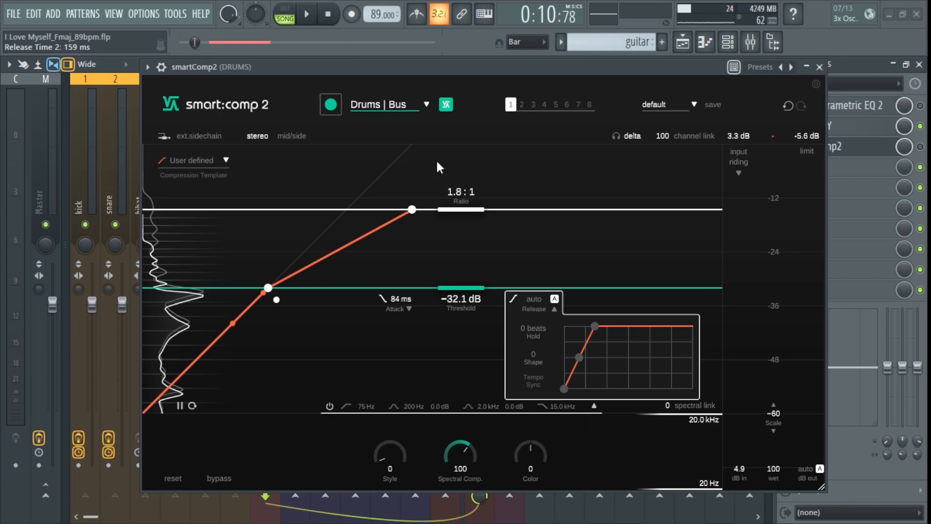
Set the ratio to 2.9:1 and the threshold to −32.8 dB with smart compression off, and compare against the smart settings
{"action": "left_click", "coordinate": [445, 104]}
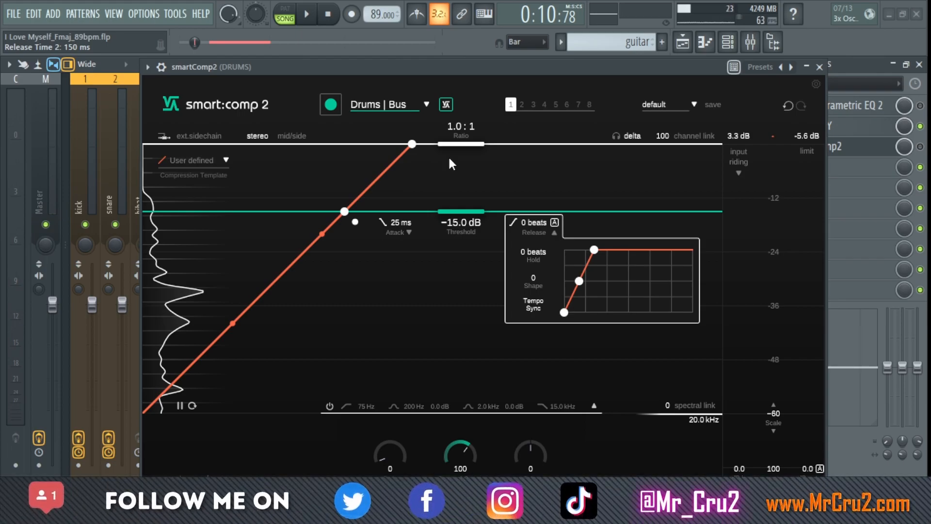
{"action": "left_click_drag", "start_coordinate": [459, 144], "coordinate": [465, 297]}
{"action": "left_click_drag", "start_coordinate": [463, 249], "coordinate": [463, 239]}
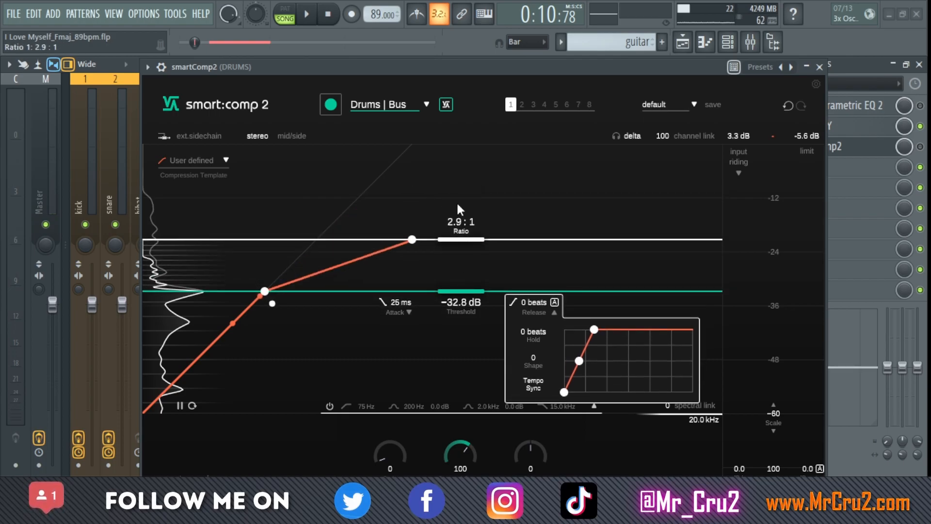
{"action": "left_click", "coordinate": [446, 108]}
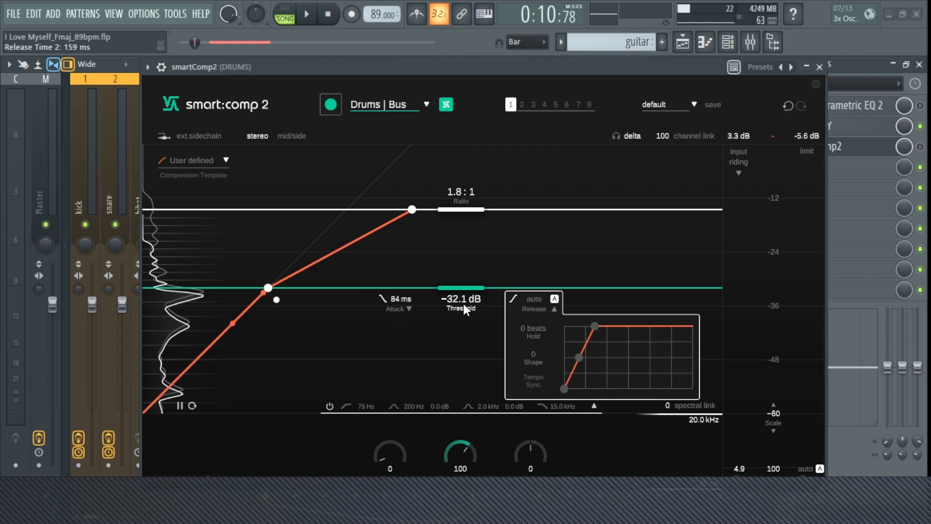
{"action": "left_click", "coordinate": [440, 105]}
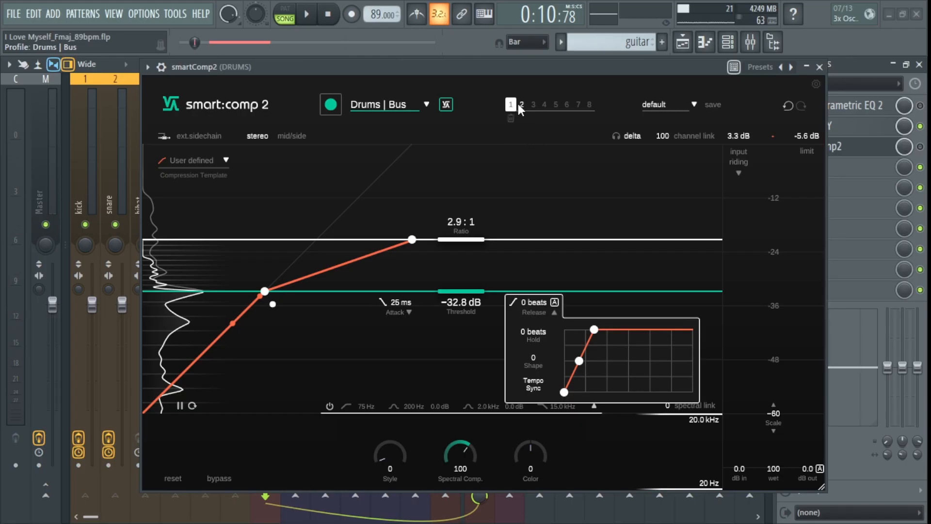
Adjust the compression curve in state 2, and in state 3 set a 3.5:1 ratio with a −33.1 dB threshold
{"action": "left_click", "coordinate": [521, 104]}
{"action": "left_click_drag", "start_coordinate": [461, 222], "coordinate": [464, 287]}
{"action": "left_click", "coordinate": [534, 105]}
{"action": "left_click_drag", "start_coordinate": [448, 146], "coordinate": [471, 267]}
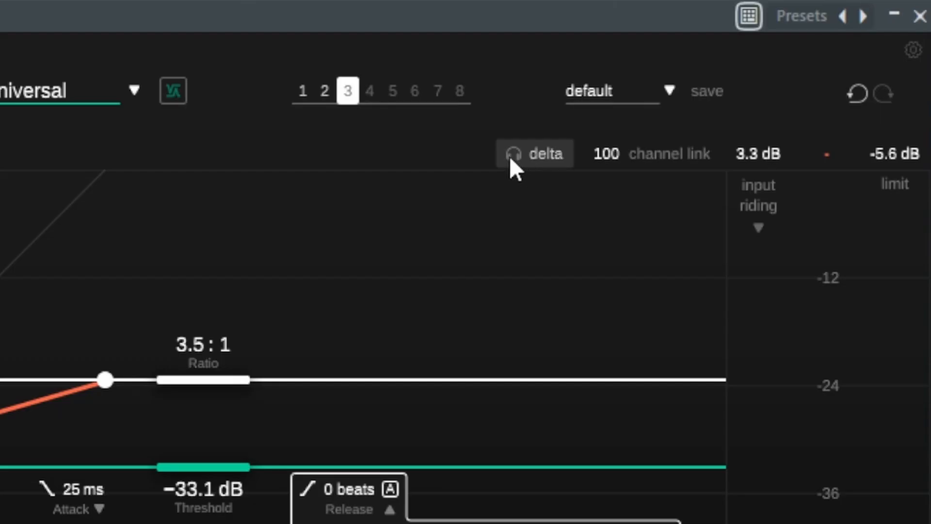
Audition the delta signal of state 3 and turn the delta monitoring off again
{"action": "left_click", "coordinate": [615, 137]}
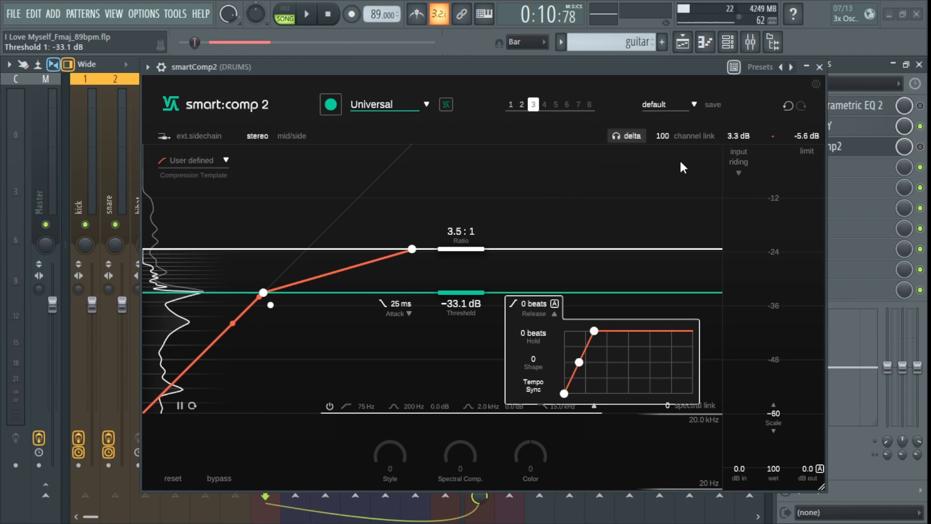
{"action": "left_click", "coordinate": [627, 137]}
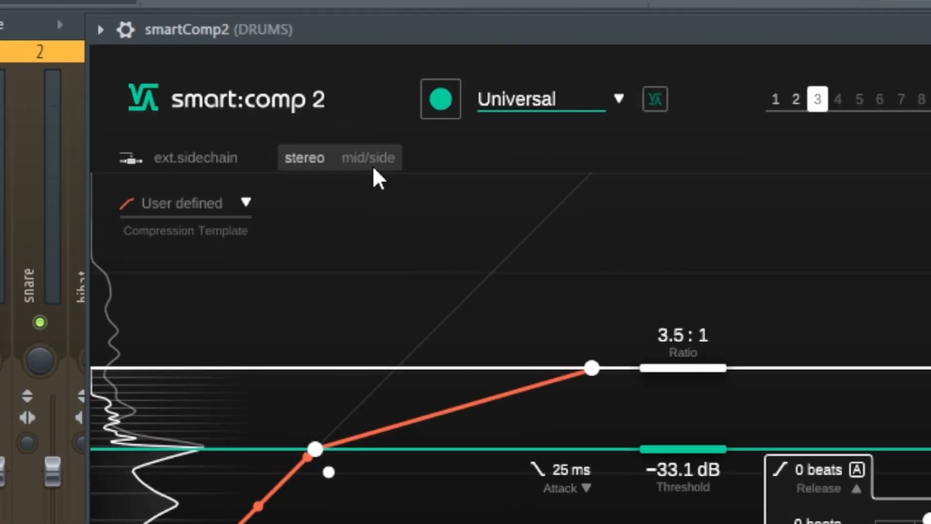
Switch to mid/side processing, setting the mid channel's ratio to 2.3:1 and the side channel's threshold to −27.0 dB
{"action": "left_click", "coordinate": [293, 140]}
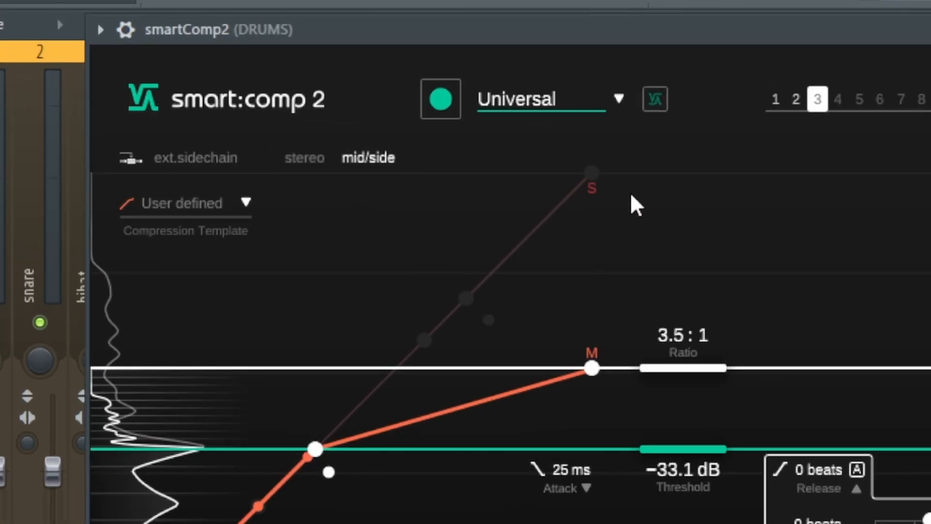
{"action": "left_click", "coordinate": [604, 232]}
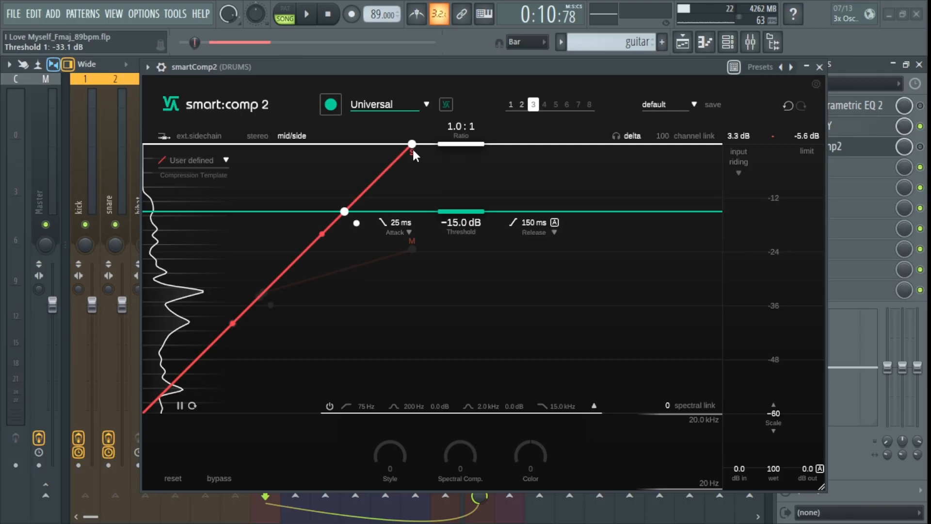
{"action": "left_click", "coordinate": [413, 249]}
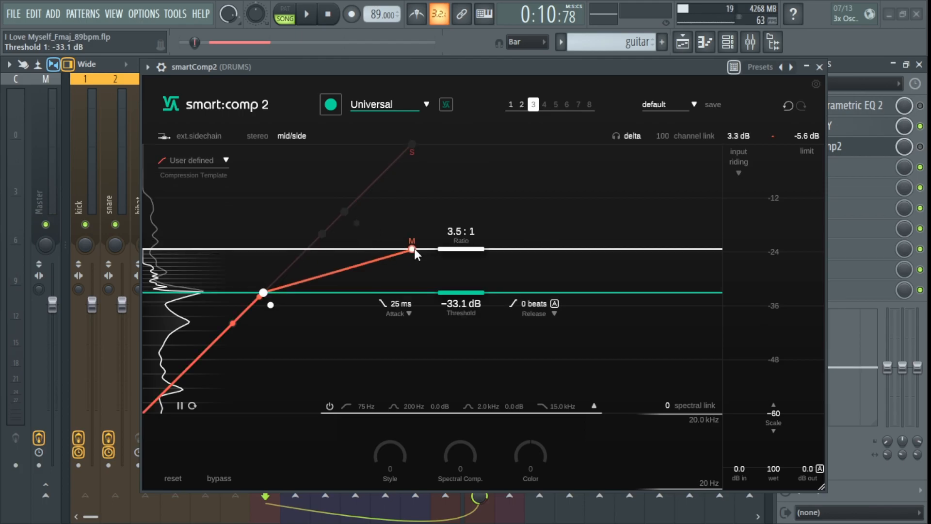
{"action": "left_click_drag", "start_coordinate": [455, 252], "coordinate": [471, 270]}
{"action": "left_click", "coordinate": [412, 144]}
{"action": "left_click", "coordinate": [412, 226]}
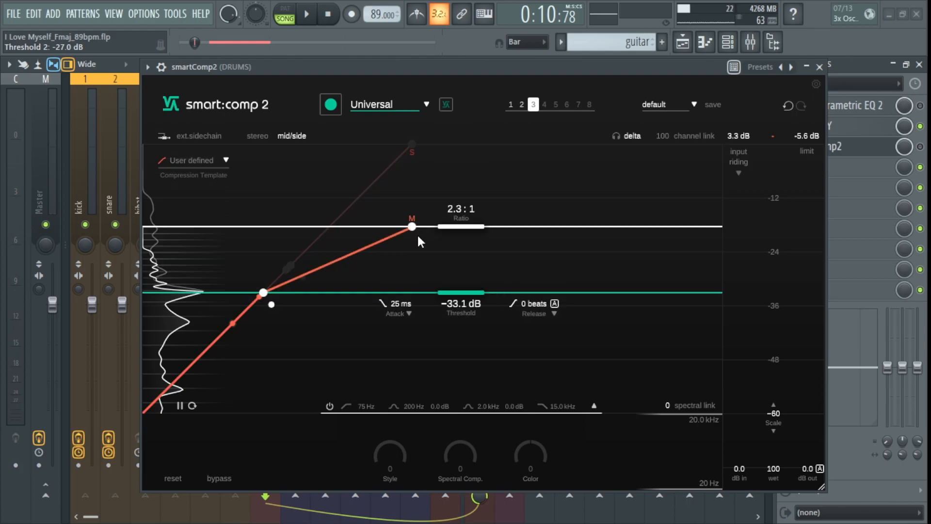
Try the Standard and Parallel Comp. compression templates on the mid channel and finish with Noise Gate
{"action": "left_click", "coordinate": [224, 159]}
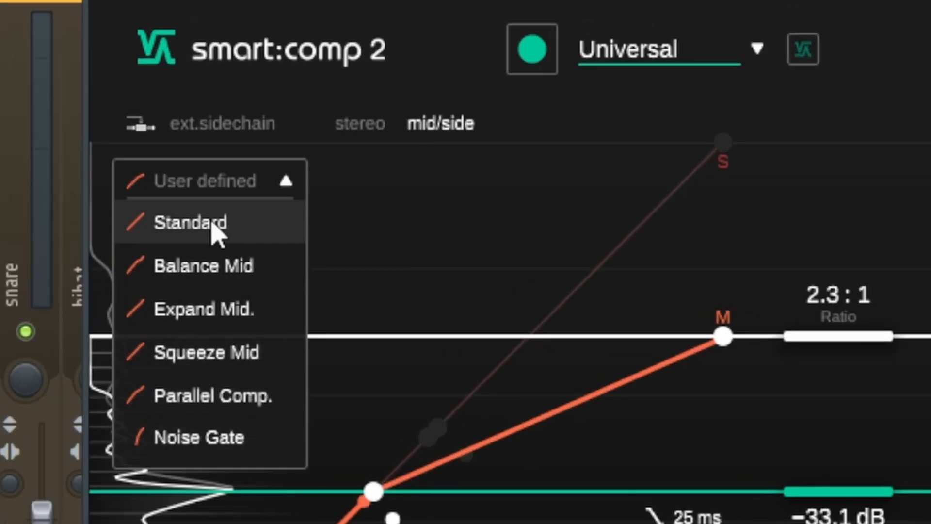
{"action": "left_click", "coordinate": [214, 225]}
{"action": "left_click", "coordinate": [286, 183]}
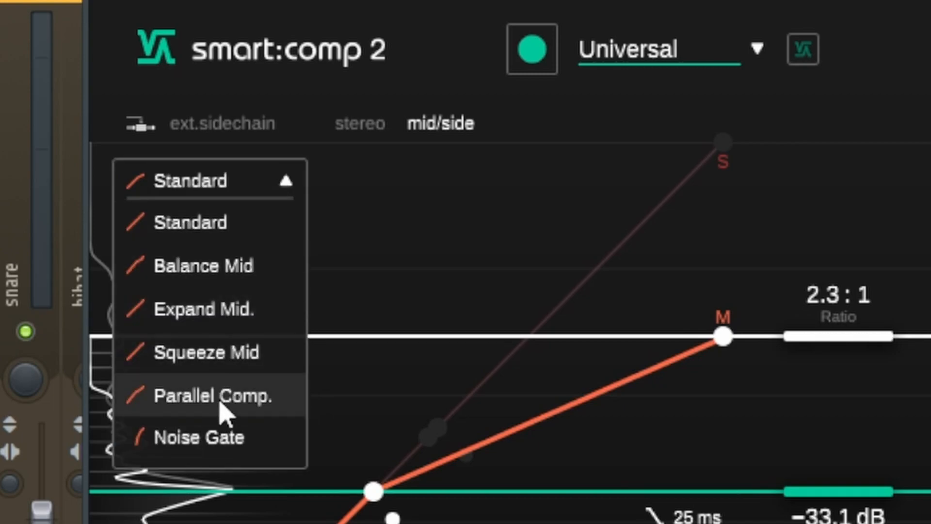
{"action": "left_click", "coordinate": [221, 405]}
{"action": "left_click", "coordinate": [286, 181]}
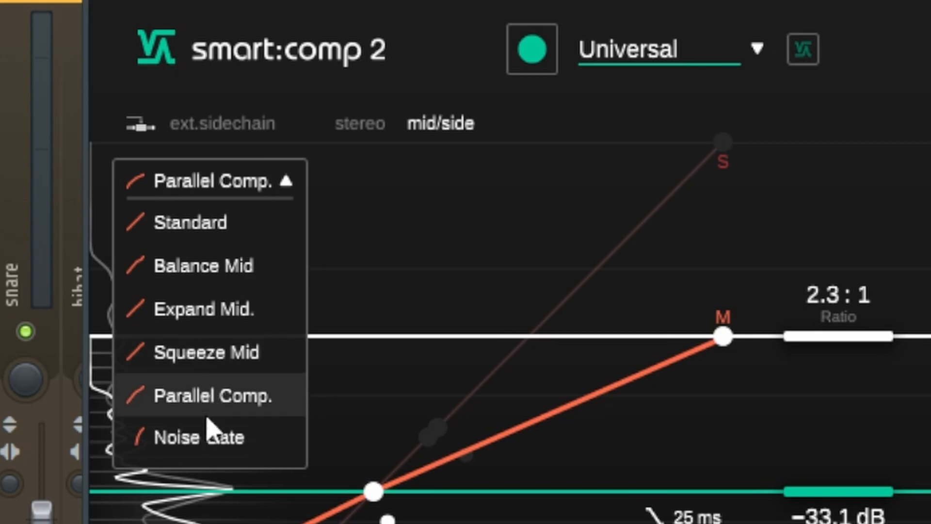
{"action": "left_click", "coordinate": [214, 434]}
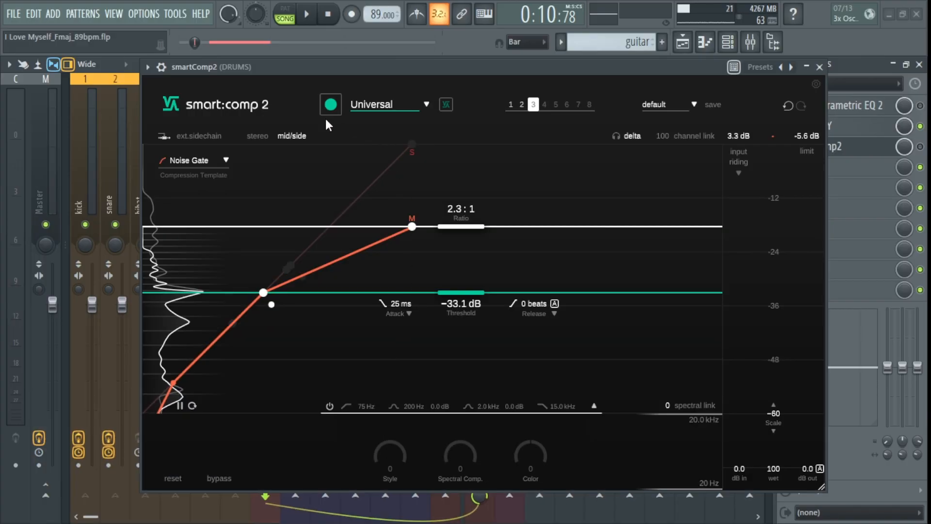
Try out the profile learning in state 3 and switch back to state 1
{"action": "left_click", "coordinate": [324, 109]}
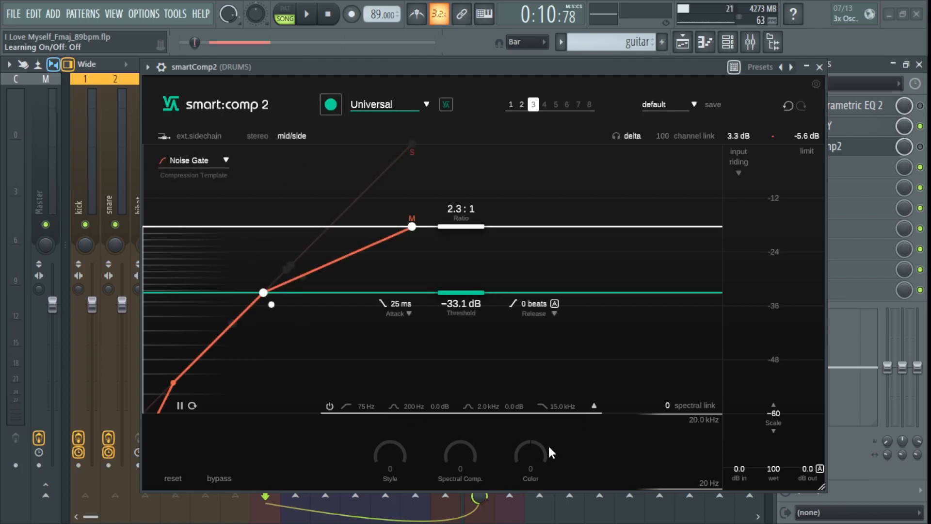
{"action": "left_click", "coordinate": [331, 105]}
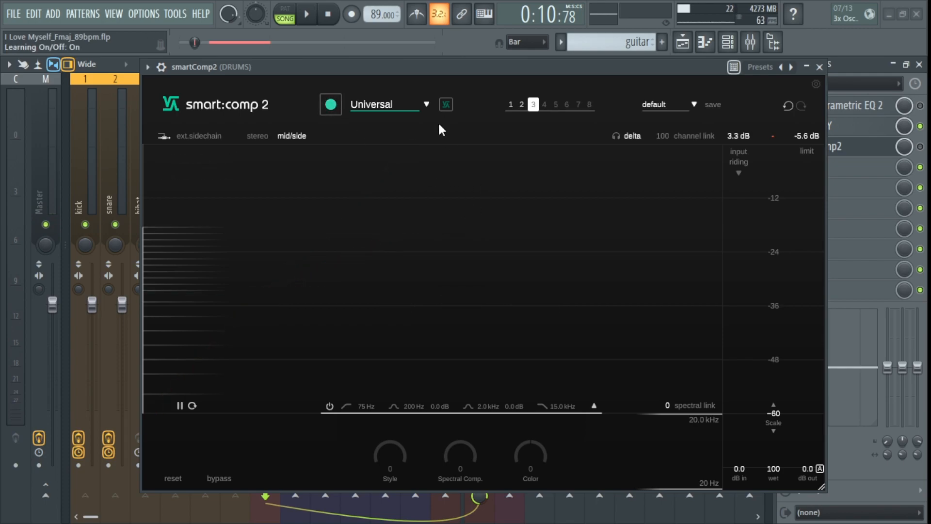
{"action": "left_click_drag", "start_coordinate": [444, 293], "coordinate": [448, 300]}
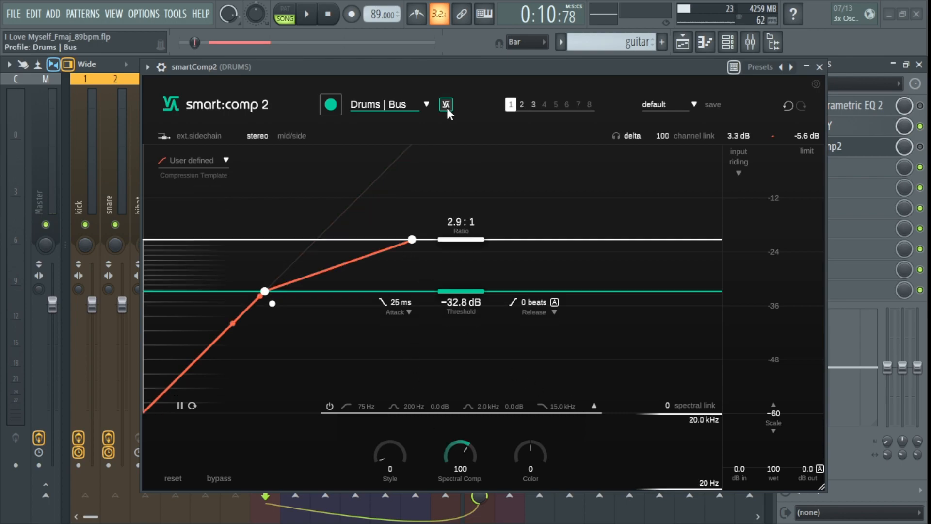
Activate the smart compression and set Style to 4, Spectral Comp. to 80 and Color to 38
{"action": "left_click", "coordinate": [446, 107]}
{"action": "left_click_drag", "start_coordinate": [399, 452], "coordinate": [390, 392]}
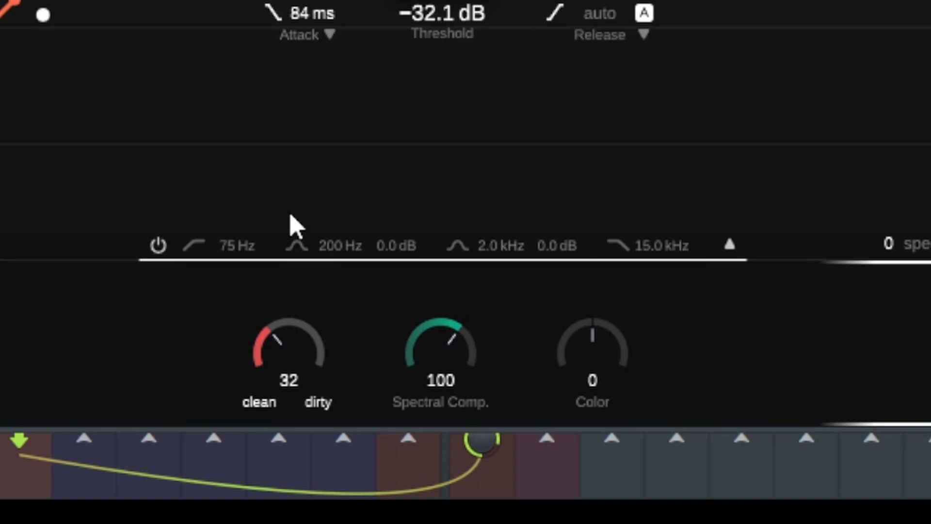
{"action": "left_click_drag", "start_coordinate": [290, 216], "coordinate": [454, 375]}
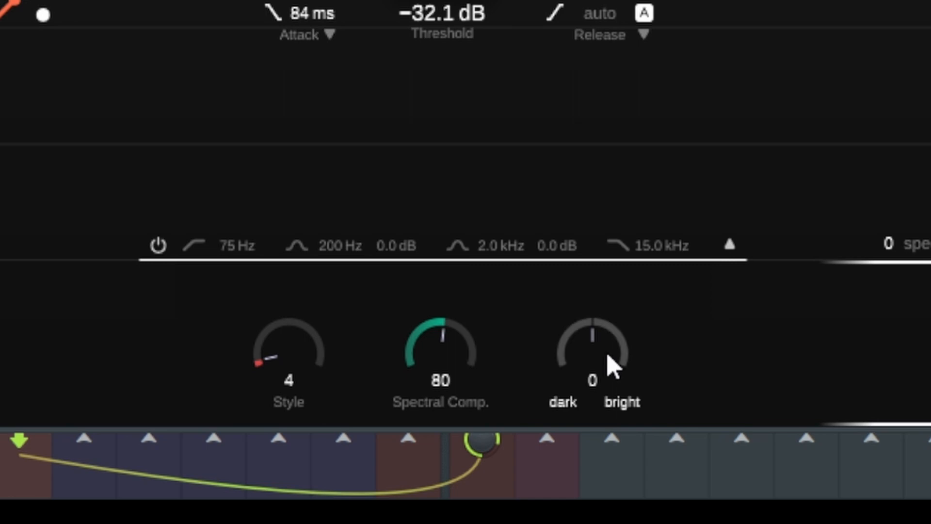
{"action": "left_click_drag", "start_coordinate": [610, 367], "coordinate": [647, 297]}
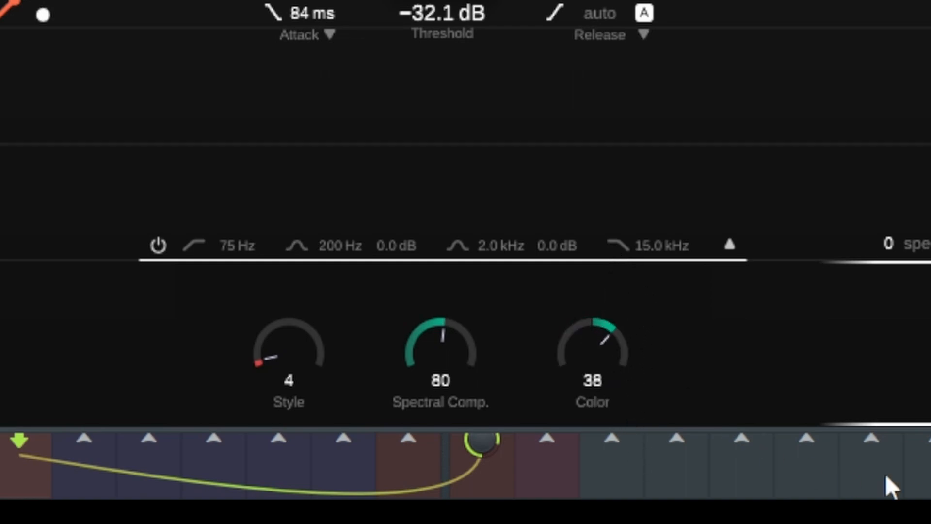
Audition the sidechain and enable its filter, setting the upper bell to 1.2 kHz at −6.2 dB and the low-pass to 8.0 kHz
{"action": "left_click", "coordinate": [729, 246]}
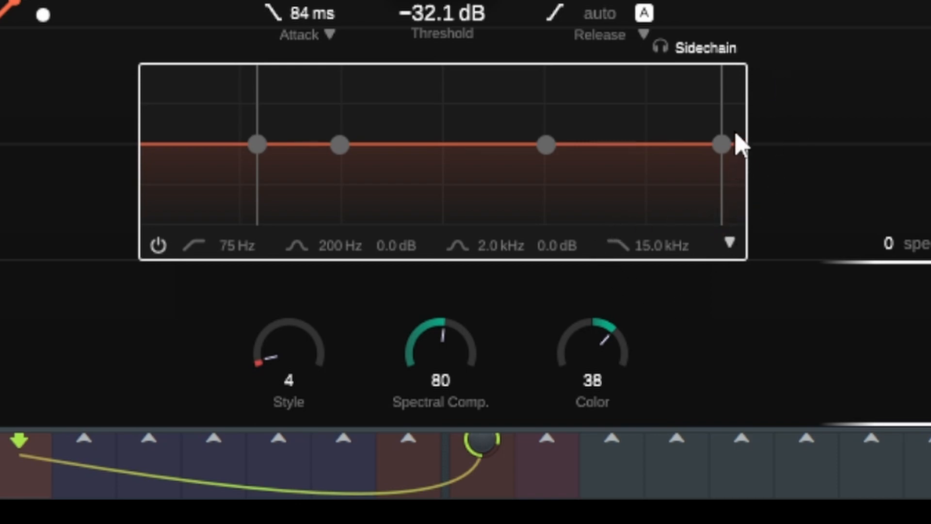
{"action": "left_click", "coordinate": [714, 46]}
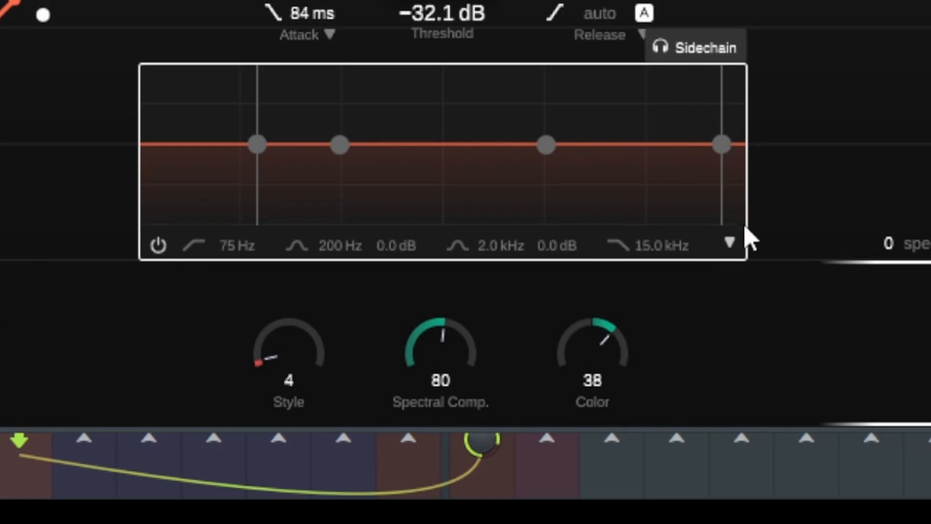
{"action": "left_click", "coordinate": [159, 246]}
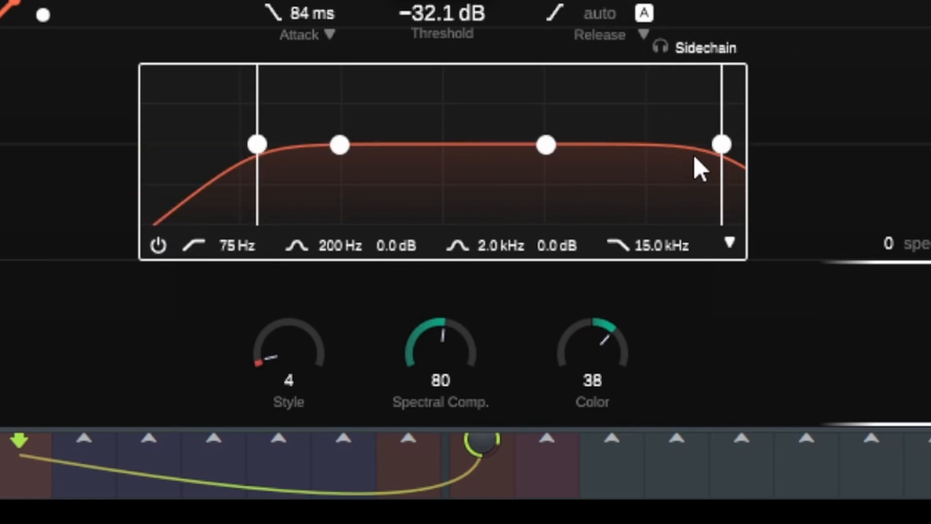
{"action": "left_click_drag", "start_coordinate": [557, 141], "coordinate": [427, 121]}
{"action": "left_click_drag", "start_coordinate": [721, 147], "coordinate": [665, 145]}
{"action": "left_click_drag", "start_coordinate": [421, 122], "coordinate": [497, 171]}
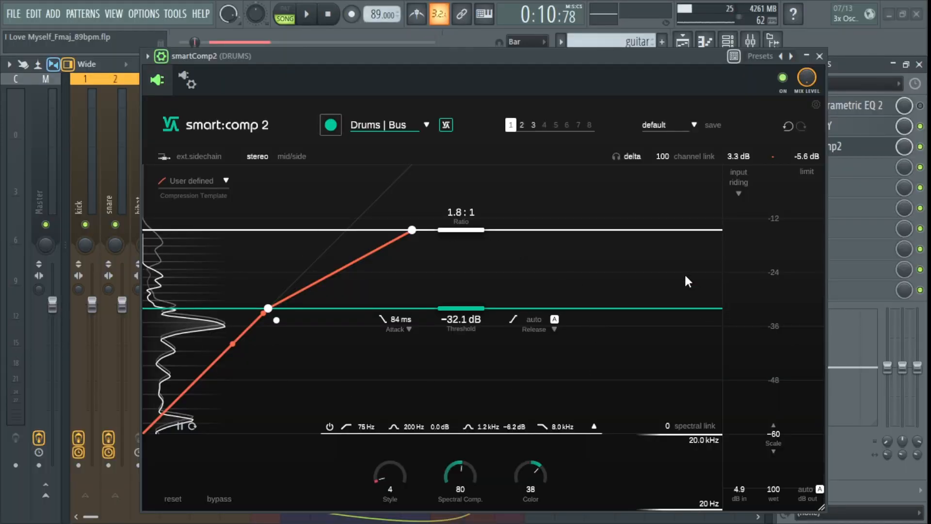
Expand the release and attack envelopes and switch off the automatic release
{"action": "left_click", "coordinate": [554, 329]}
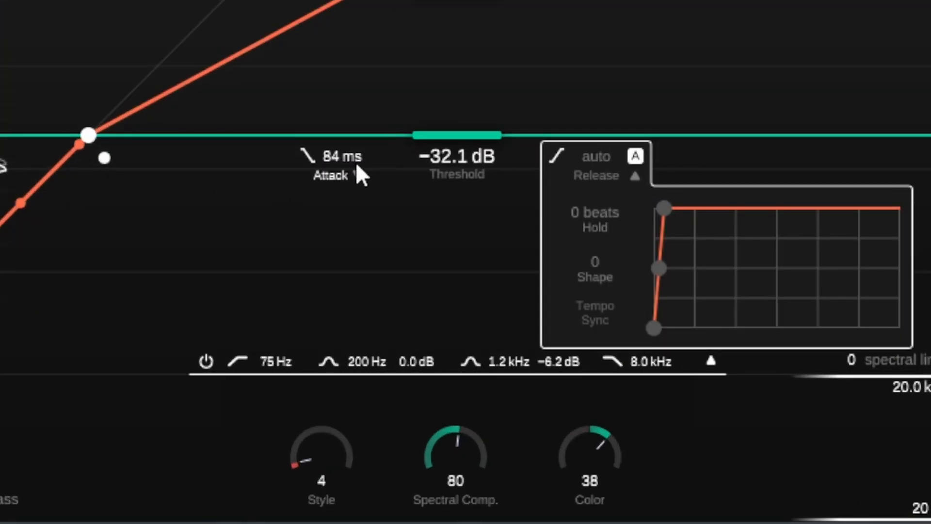
{"action": "left_click", "coordinate": [357, 175]}
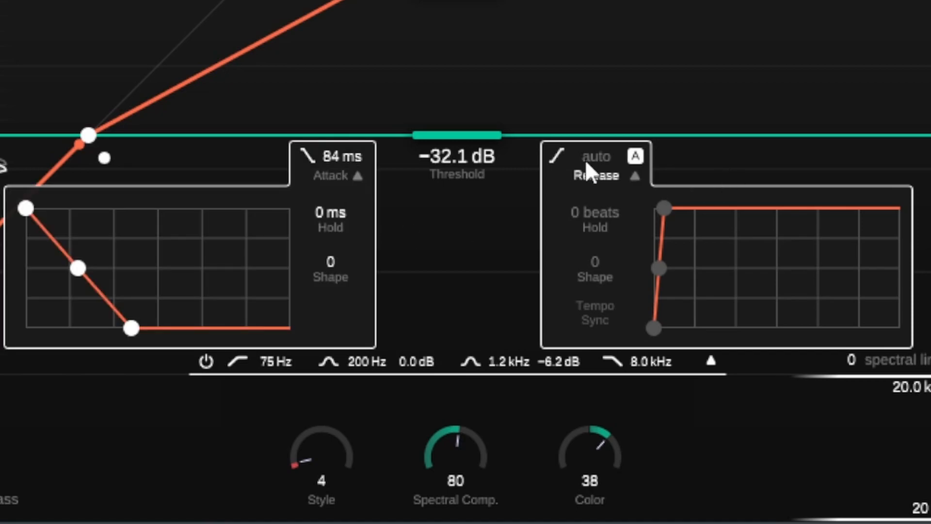
{"action": "left_click", "coordinate": [634, 155]}
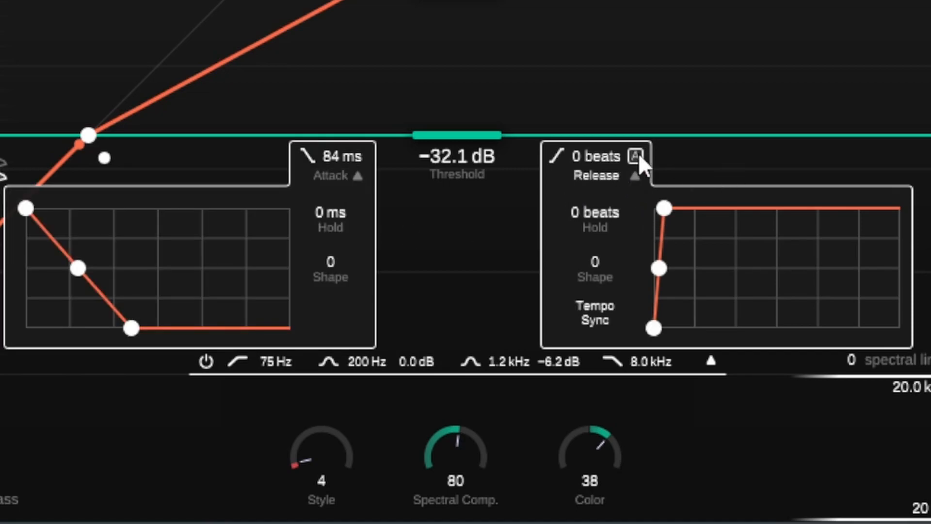
Lengthen the release curve to about two grid divisions and set its shape to 100 after trying −100
{"action": "left_click_drag", "start_coordinate": [667, 208], "coordinate": [737, 228]}
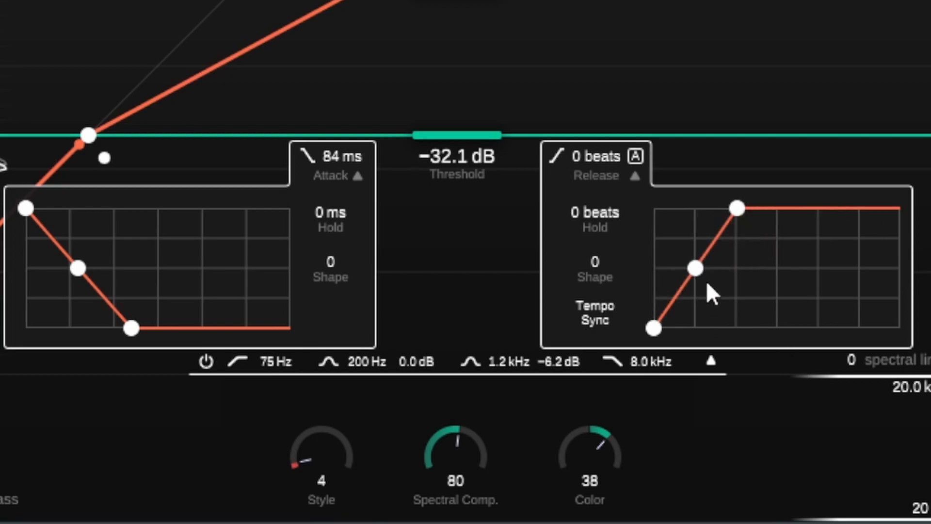
{"action": "left_click_drag", "start_coordinate": [699, 269], "coordinate": [747, 388]}
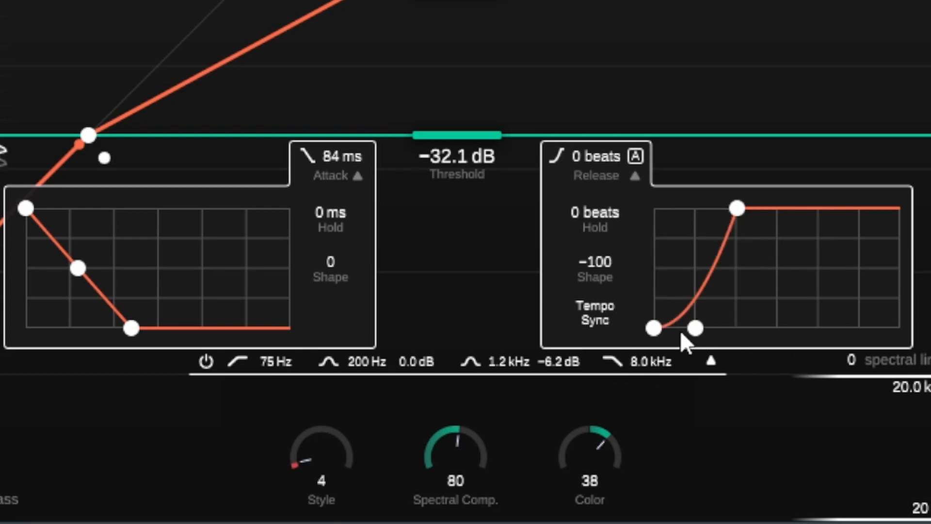
{"action": "left_click_drag", "start_coordinate": [696, 328], "coordinate": [648, 195]}
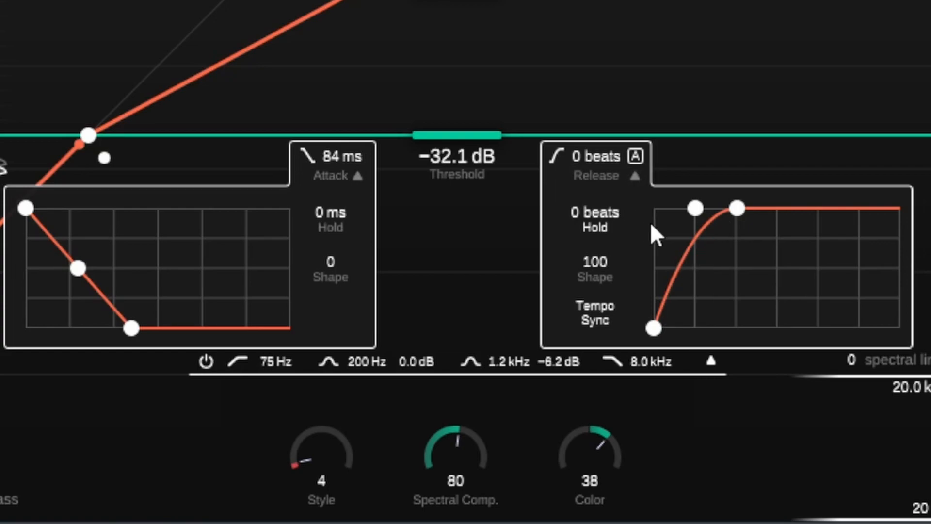
Lengthen the release time to about three grid divisions with Tempo Sync off, and turn Tempo Sync back on
{"action": "left_click", "coordinate": [594, 310]}
{"action": "left_click_drag", "start_coordinate": [589, 160], "coordinate": [589, 71]}
{"action": "left_click", "coordinate": [595, 315]}
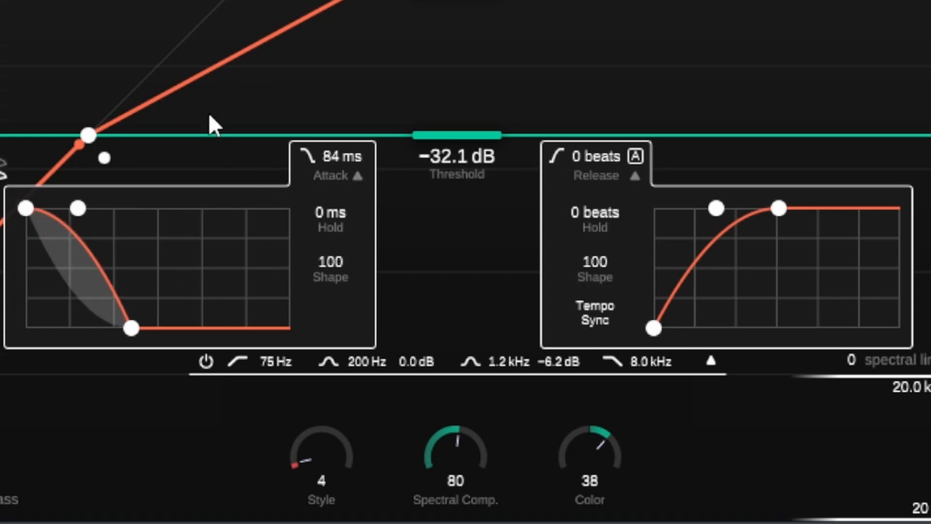
Lengthen the attack to 300 ms, and set the attack envelope to a 200 ms hold with a 108 ms attack
{"action": "left_click_drag", "start_coordinate": [131, 328], "coordinate": [224, 328]}
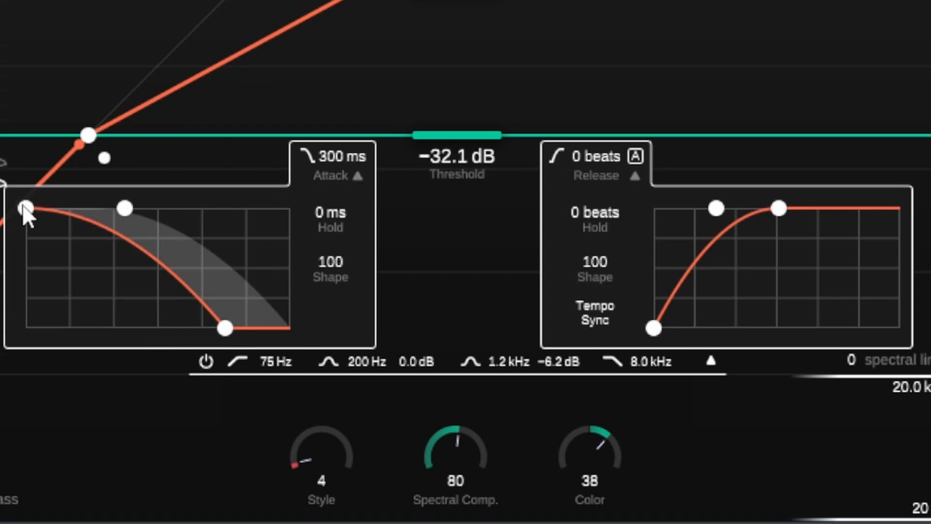
{"action": "left_click_drag", "start_coordinate": [26, 209], "coordinate": [122, 209]}
{"action": "left_click_drag", "start_coordinate": [290, 328], "coordinate": [211, 328]}
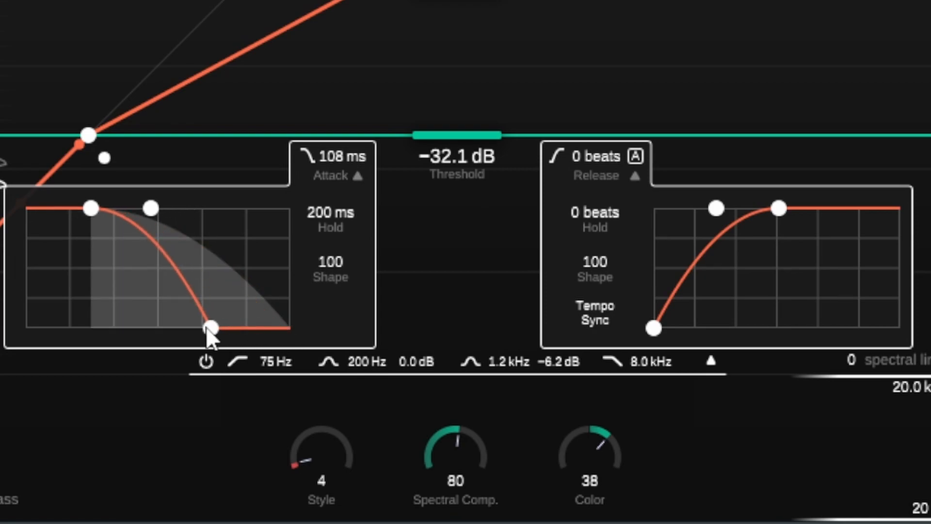
Reshape the compression curve by moving both lower points up, setting the knee to 6.0 dB and the threshold to −18.7 dB
{"action": "left_click_drag", "start_coordinate": [246, 329], "coordinate": [293, 260]}
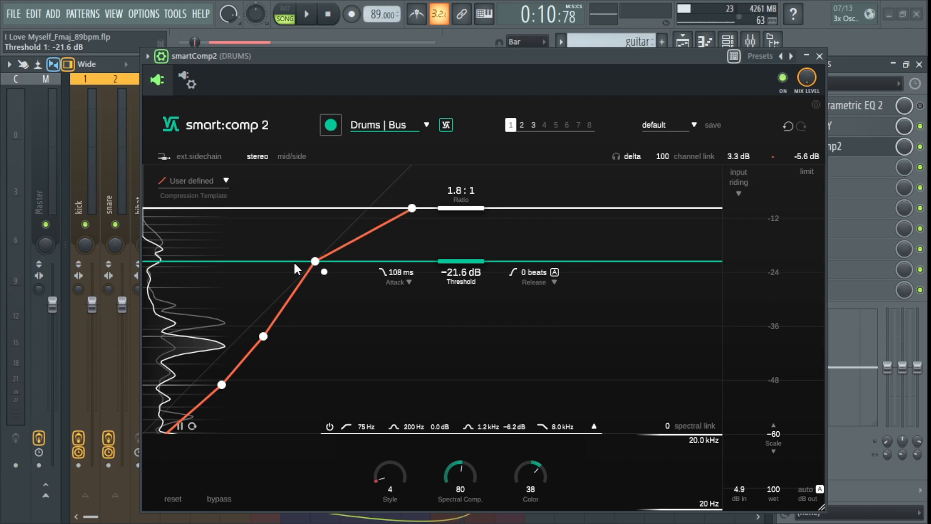
{"action": "left_click_drag", "start_coordinate": [262, 337], "coordinate": [315, 320]}
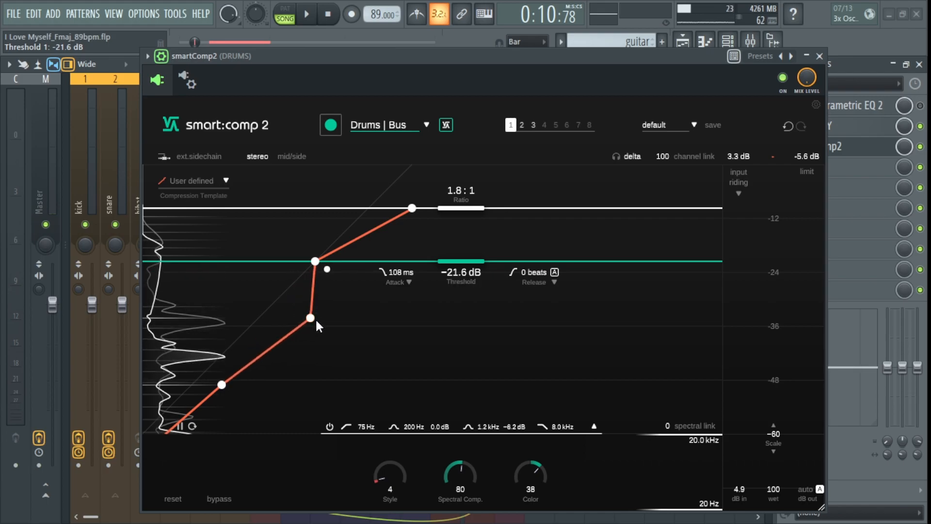
{"action": "left_click_drag", "start_coordinate": [221, 386], "coordinate": [260, 341]}
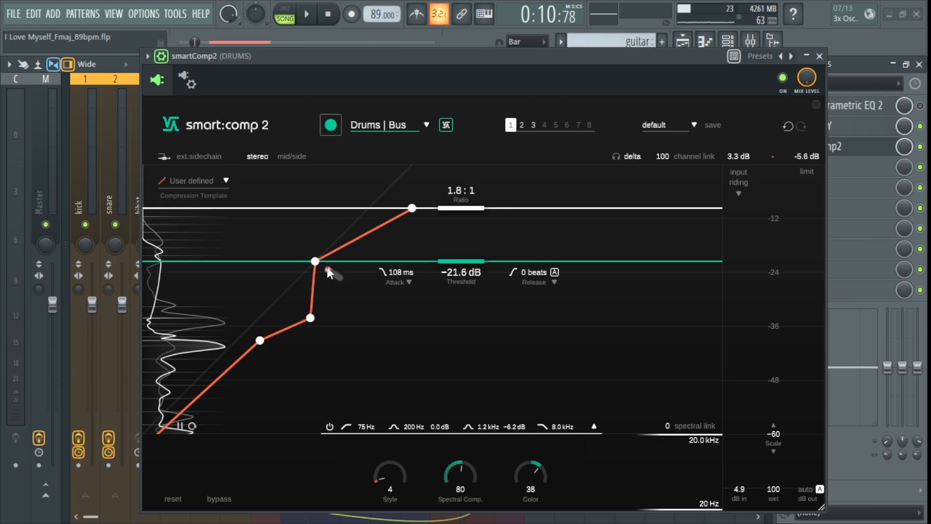
{"action": "left_click_drag", "start_coordinate": [328, 269], "coordinate": [404, 321]}
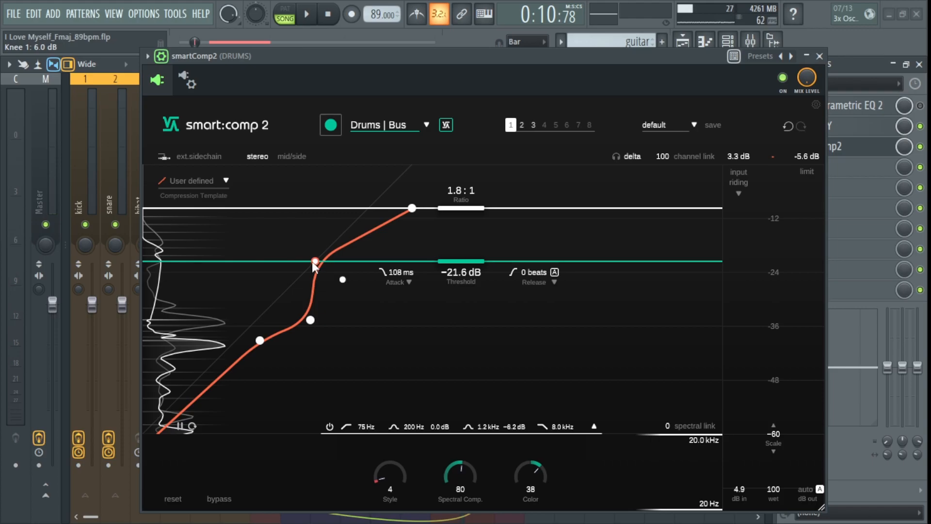
{"action": "left_click_drag", "start_coordinate": [323, 261], "coordinate": [349, 247]}
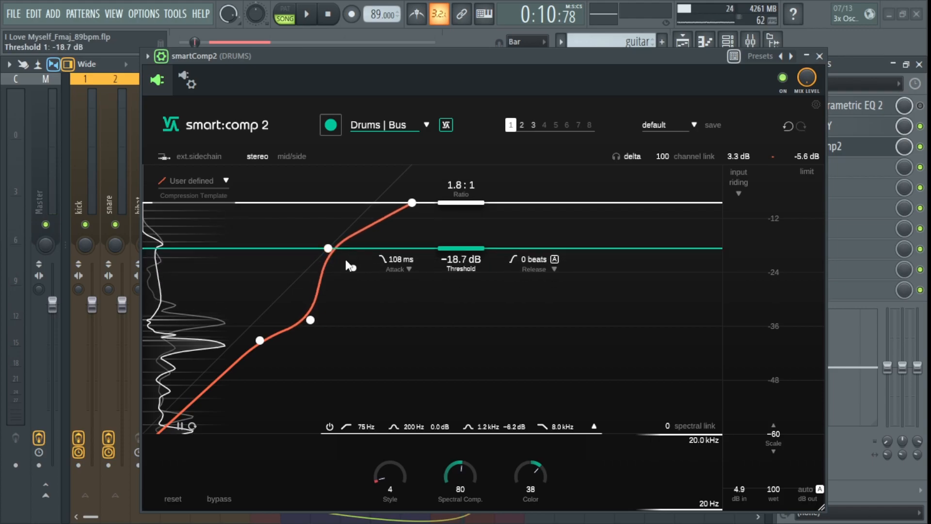
Try the Noise Gate and Balance Mid compression templates, apply Expand Mid., and save the project
{"action": "left_click", "coordinate": [226, 180]}
{"action": "left_click", "coordinate": [184, 295]}
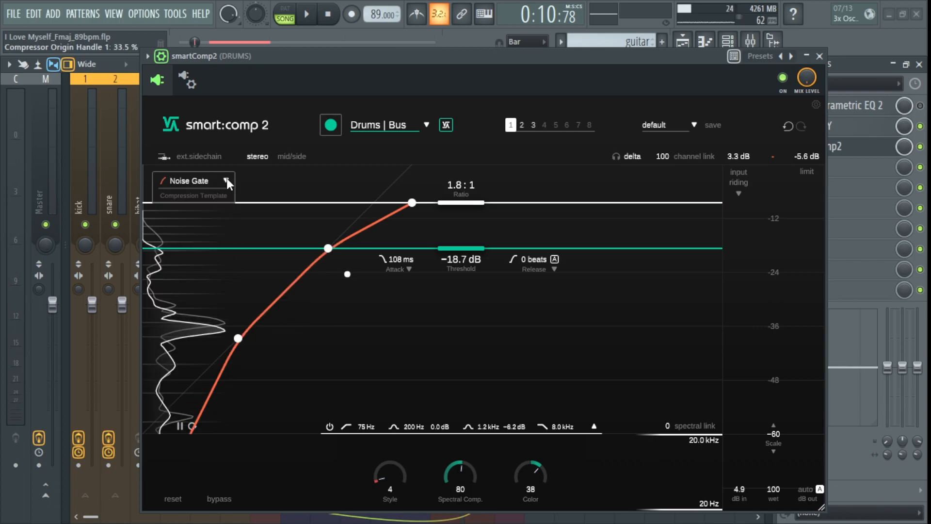
{"action": "left_click", "coordinate": [226, 181]}
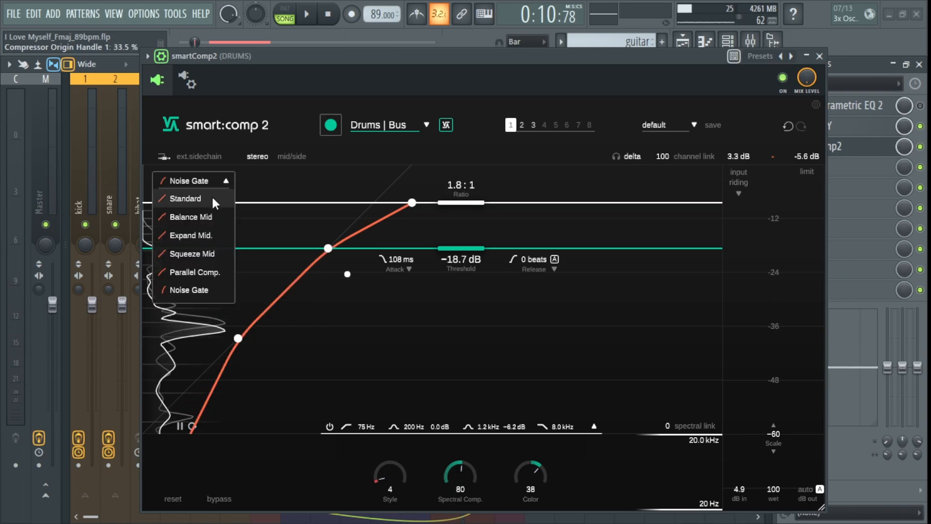
{"action": "left_click", "coordinate": [190, 214]}
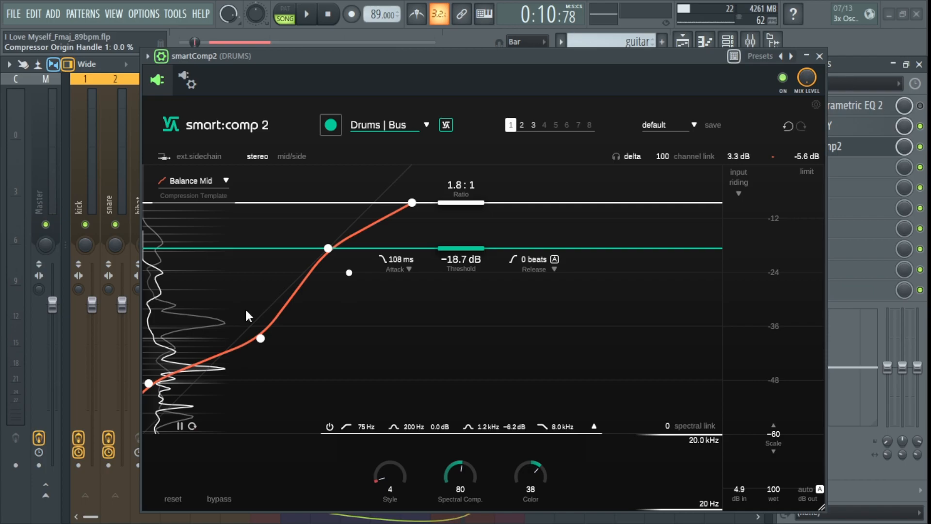
{"action": "left_click", "coordinate": [226, 180]}
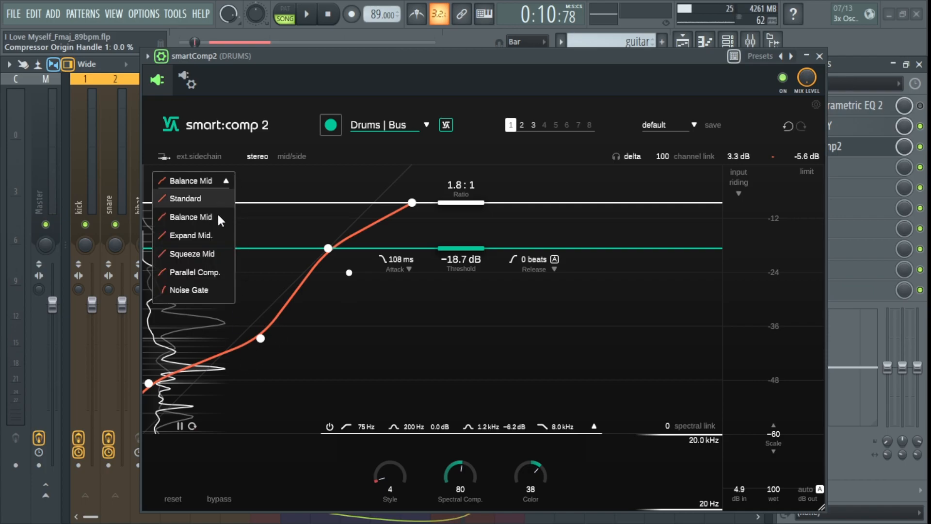
{"action": "left_click", "coordinate": [193, 235]}
{"action": "key", "text": "ctrl+s"}
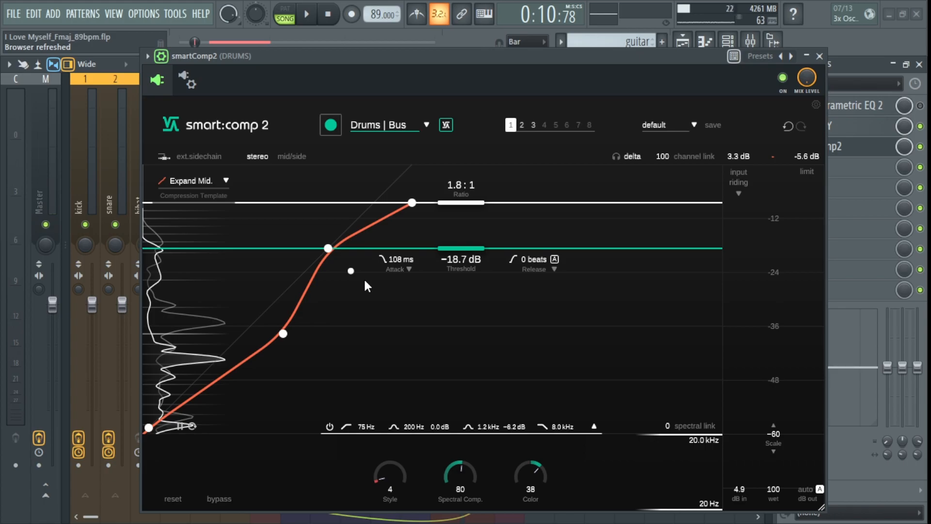
Turn off the I Heart NY effect on the DRUMS track and hide the compressor's detailed plug-in settings
{"action": "left_click_drag", "start_coordinate": [463, 57], "coordinate": [458, 62]}
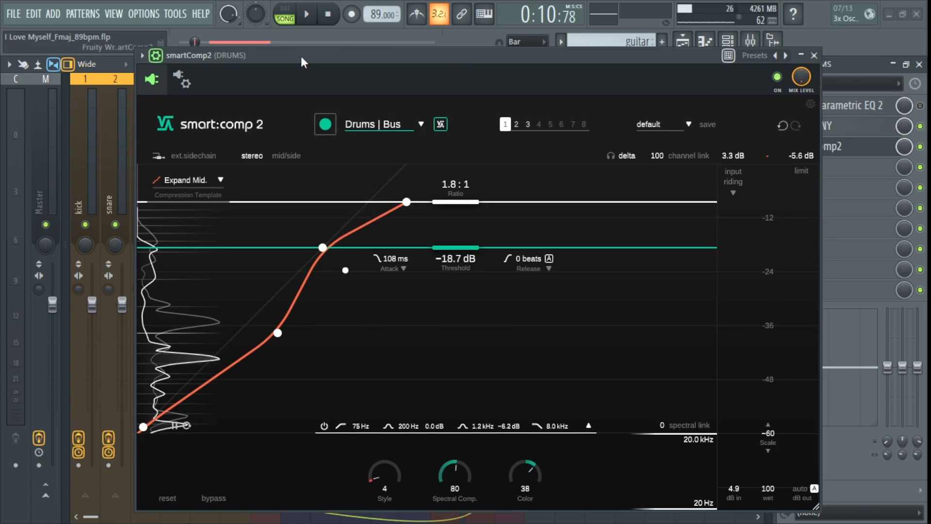
{"action": "left_click_drag", "start_coordinate": [300, 53], "coordinate": [291, 34]}
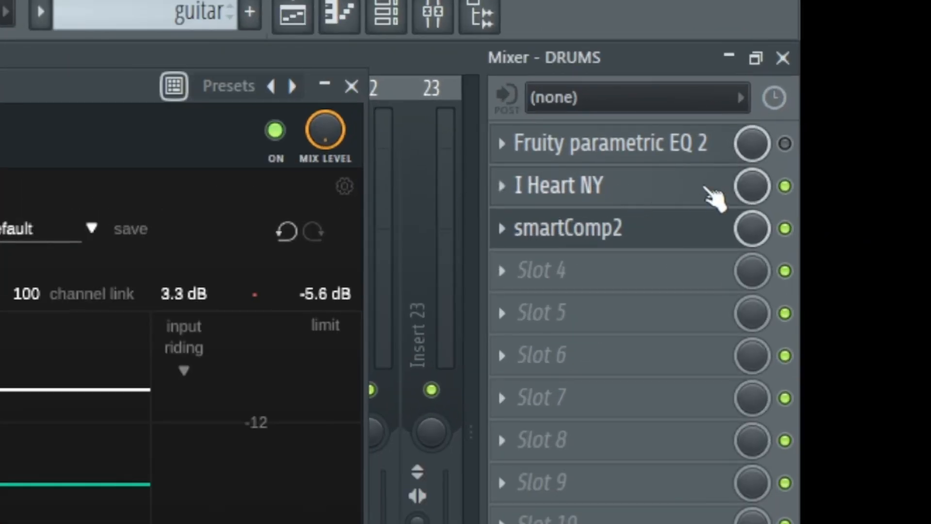
{"action": "left_click", "coordinate": [785, 186]}
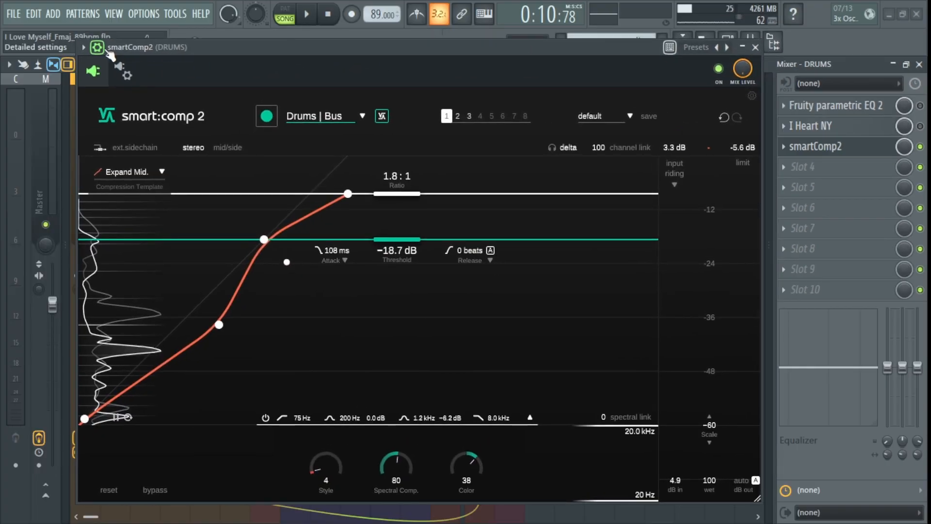
{"action": "left_click", "coordinate": [84, 46]}
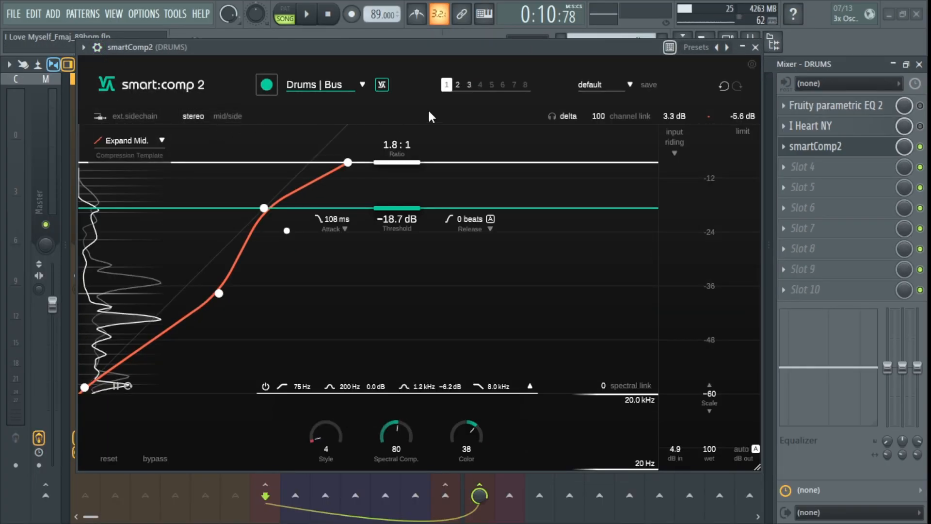
Look through the profile list and apply the Parallel Comp. compression template
{"action": "left_click", "coordinate": [363, 84]}
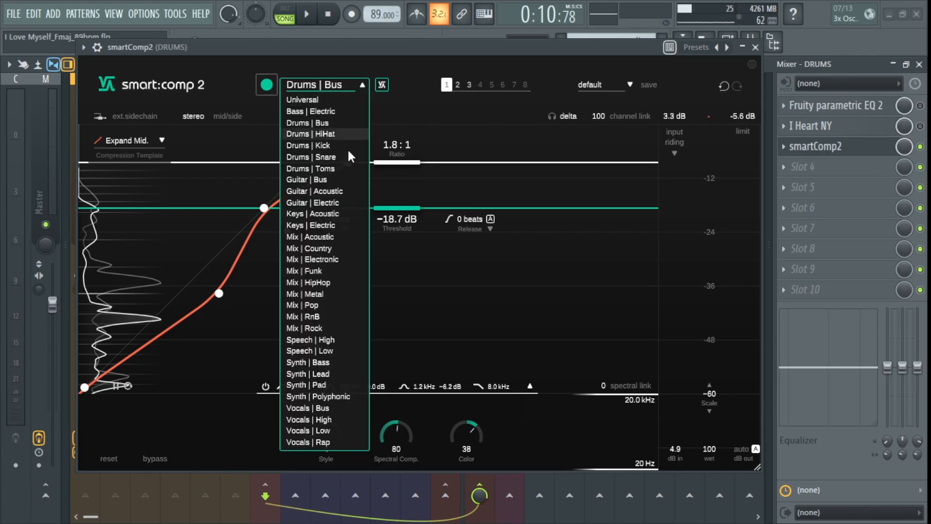
{"action": "left_click", "coordinate": [154, 143]}
{"action": "left_click", "coordinate": [158, 138]}
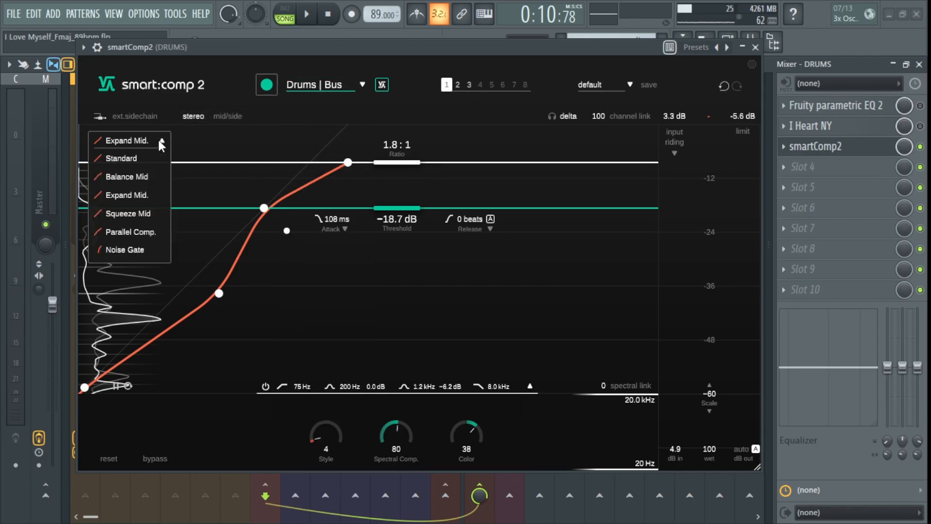
{"action": "left_click", "coordinate": [137, 229]}
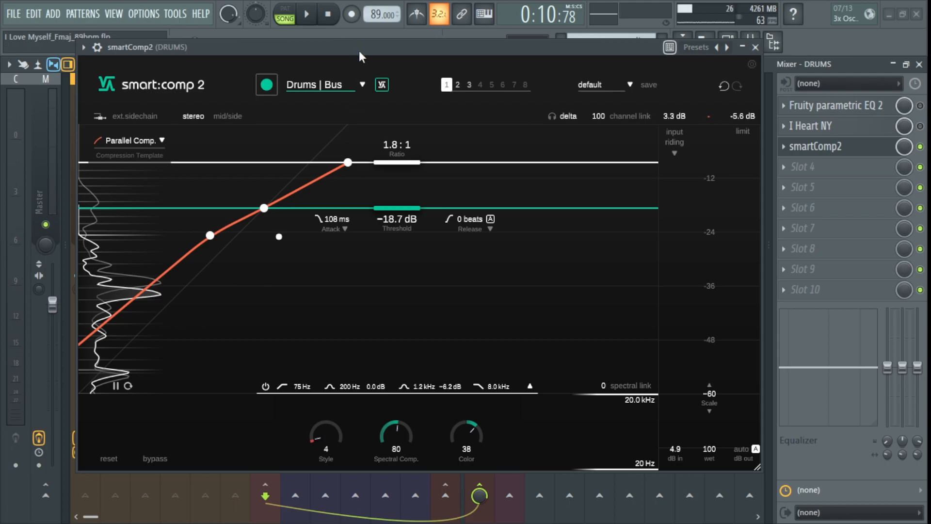
{"action": "left_click_drag", "start_coordinate": [359, 51], "coordinate": [375, 60]}
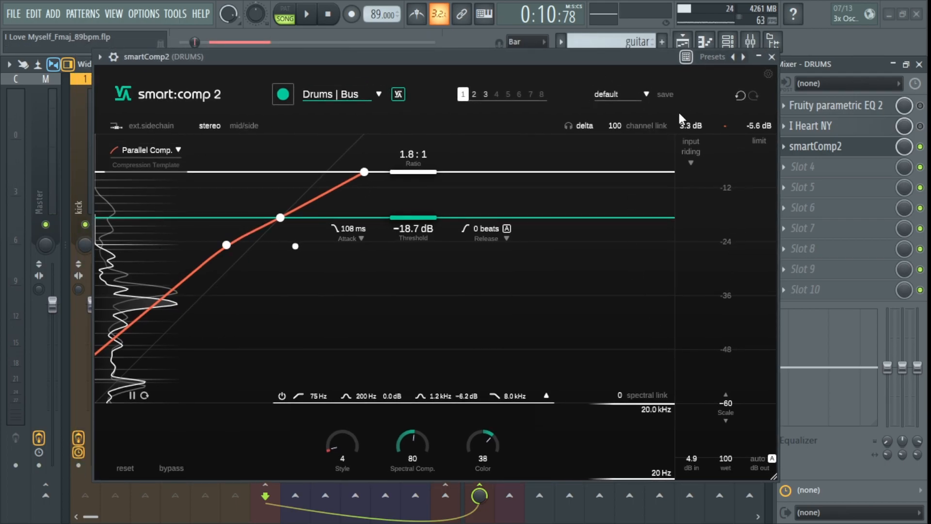
Start a new learning pass with the Drums | Bus profile and play the song through it
{"action": "left_click", "coordinate": [283, 94]}
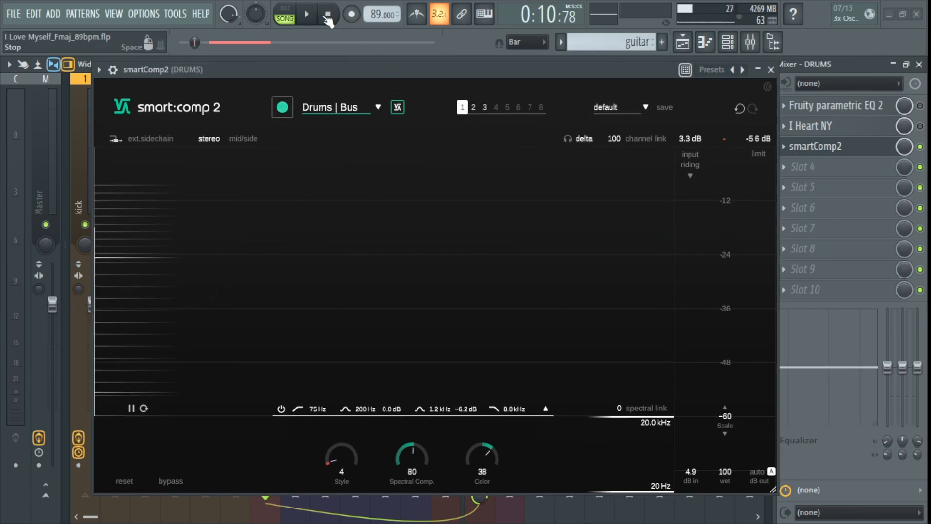
{"action": "left_click", "coordinate": [308, 16]}
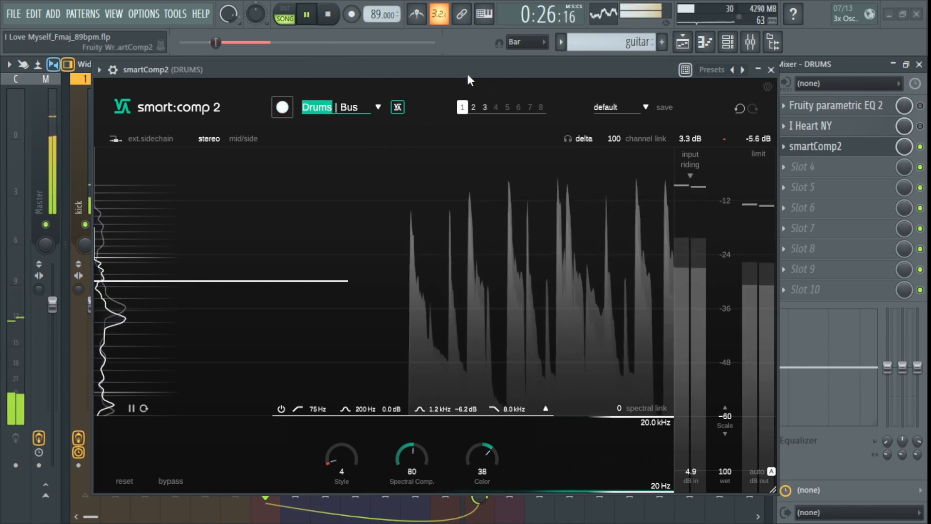
{"action": "left_click_drag", "start_coordinate": [467, 72], "coordinate": [461, 76]}
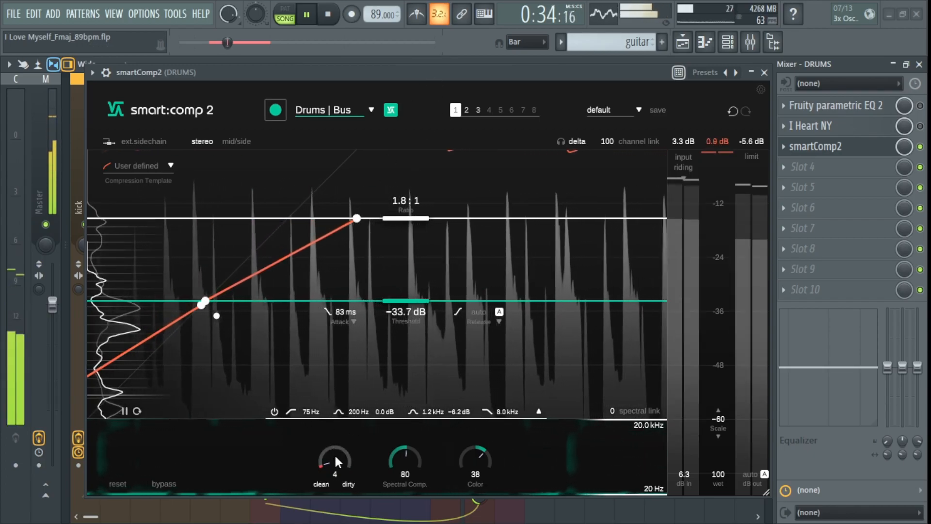
Set Style to 58 and audition the compressor's delta signal
{"action": "left_click_drag", "start_coordinate": [333, 453], "coordinate": [333, 365]}
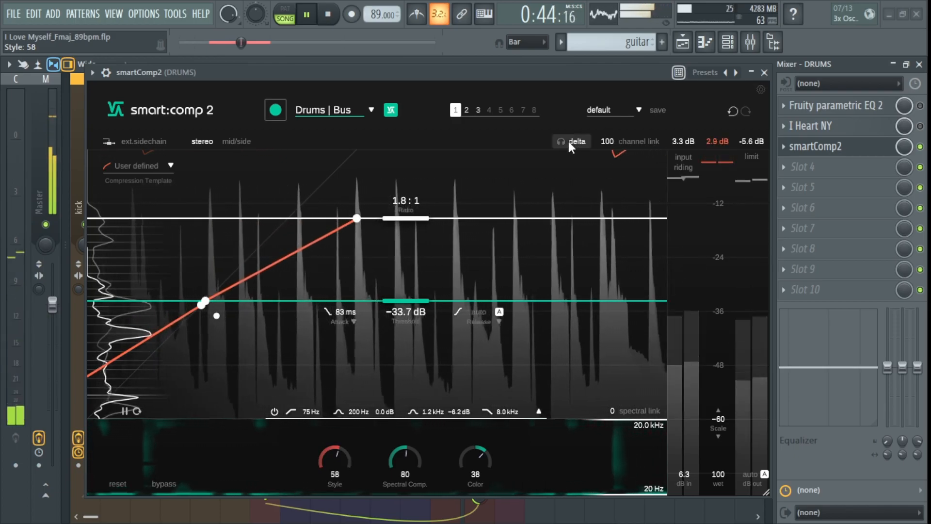
{"action": "left_click", "coordinate": [560, 141]}
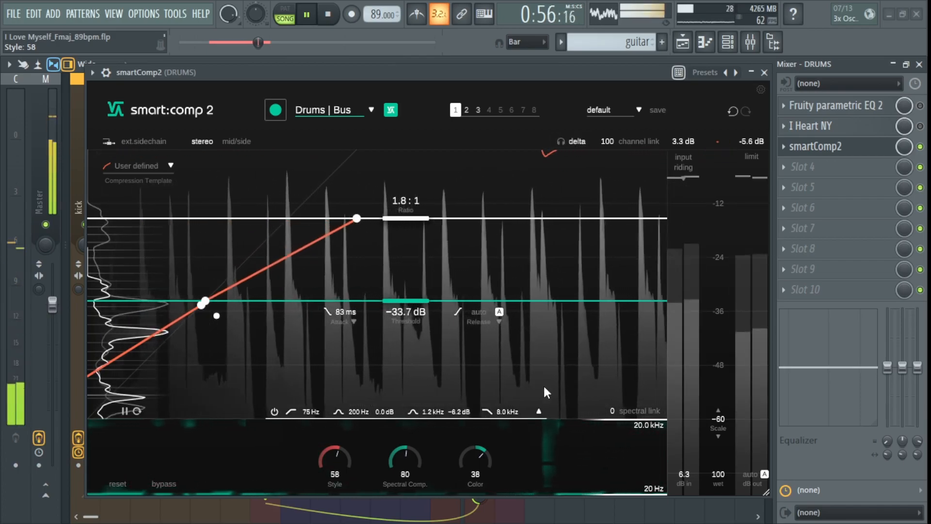
Expand the release envelope, switch off automatic release, and give the curve a 17 ms hold and a shape of −24
{"action": "left_click", "coordinate": [498, 323]}
{"action": "left_click", "coordinate": [499, 313]}
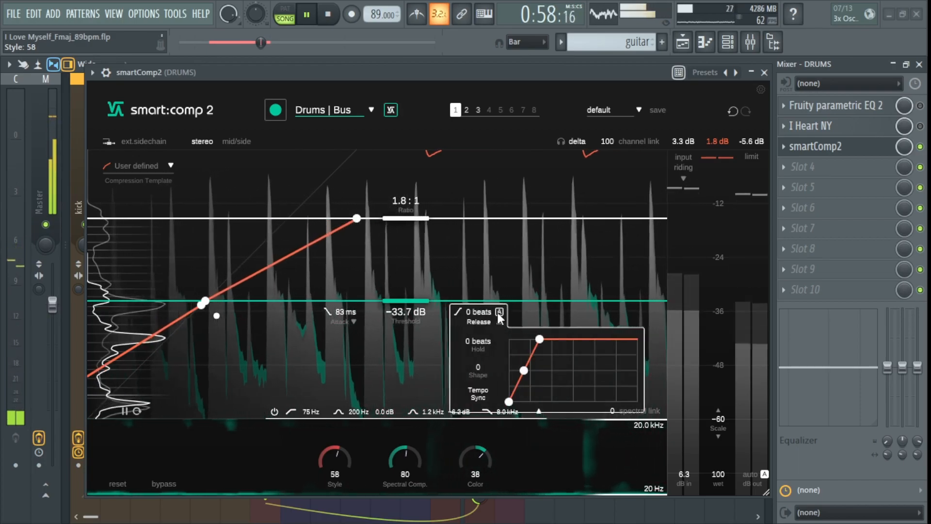
{"action": "left_click_drag", "start_coordinate": [467, 312], "coordinate": [476, 301]}
{"action": "left_click_drag", "start_coordinate": [482, 342], "coordinate": [481, 323]}
{"action": "double_click", "coordinate": [480, 351]}
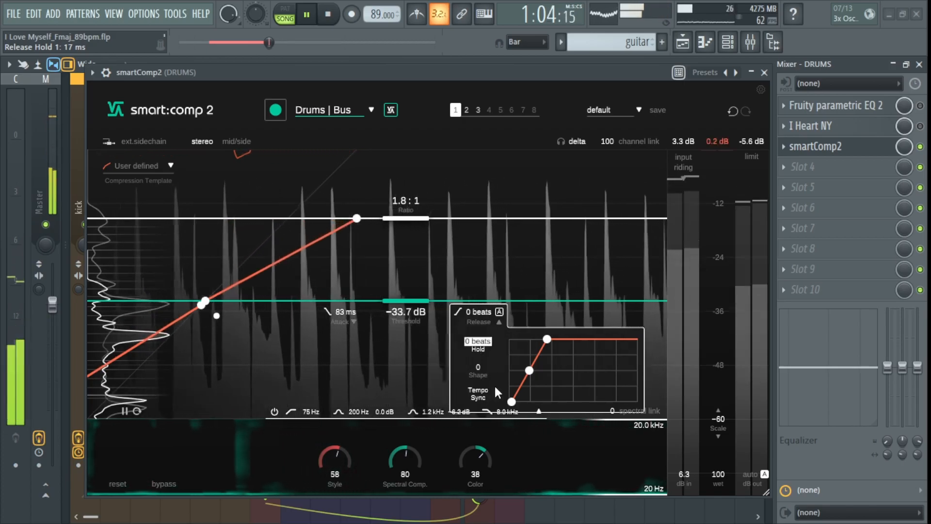
{"action": "left_click_drag", "start_coordinate": [530, 370], "coordinate": [535, 379]}
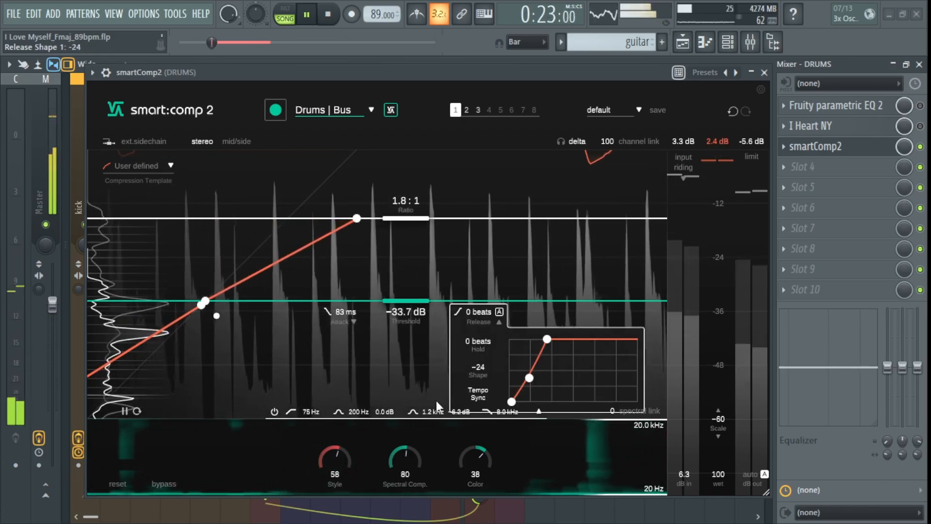
Set Color to −66 and narrow the spectral compression range to 201 Hz–1.2 kHz
{"action": "left_click_drag", "start_coordinate": [475, 450], "coordinate": [479, 481]}
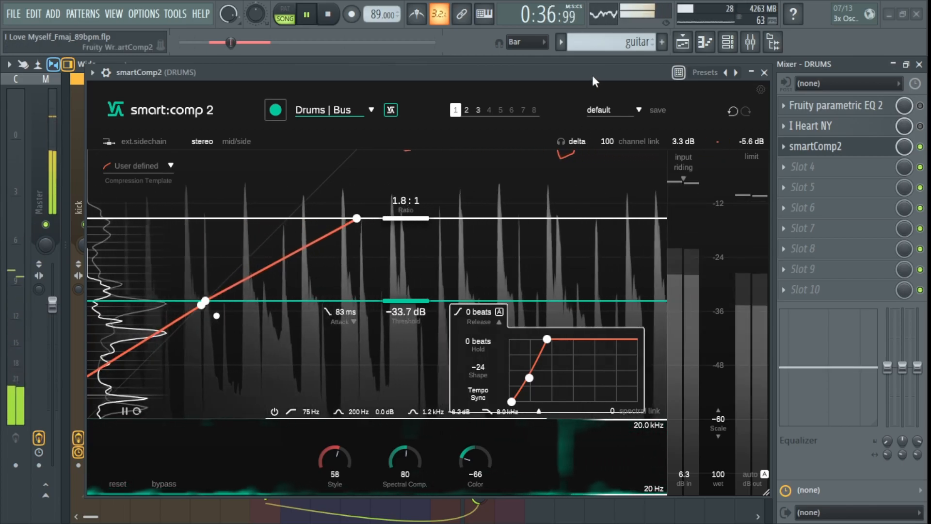
{"action": "left_click_drag", "start_coordinate": [592, 74], "coordinate": [586, 56]}
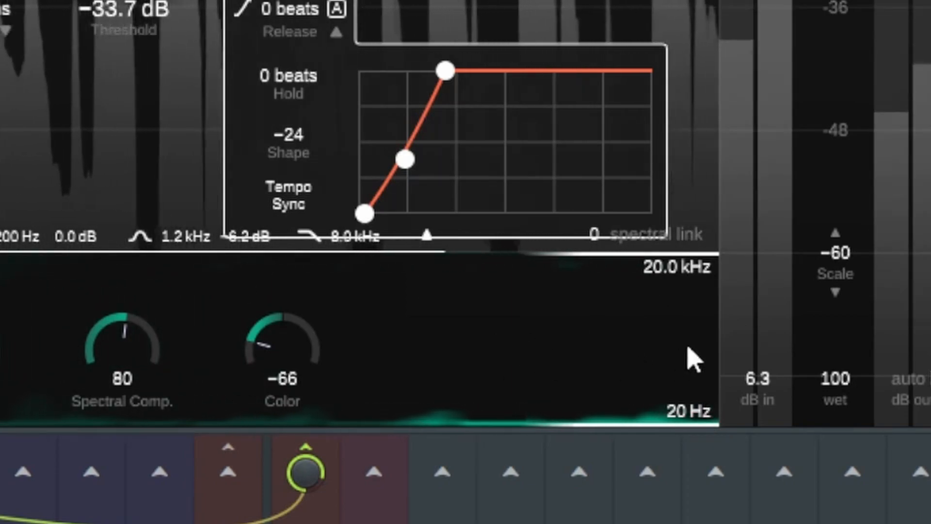
{"action": "left_click_drag", "start_coordinate": [685, 269], "coordinate": [700, 328]}
{"action": "left_click_drag", "start_coordinate": [692, 413], "coordinate": [703, 363]}
{"action": "left_click_drag", "start_coordinate": [700, 313], "coordinate": [702, 307]}
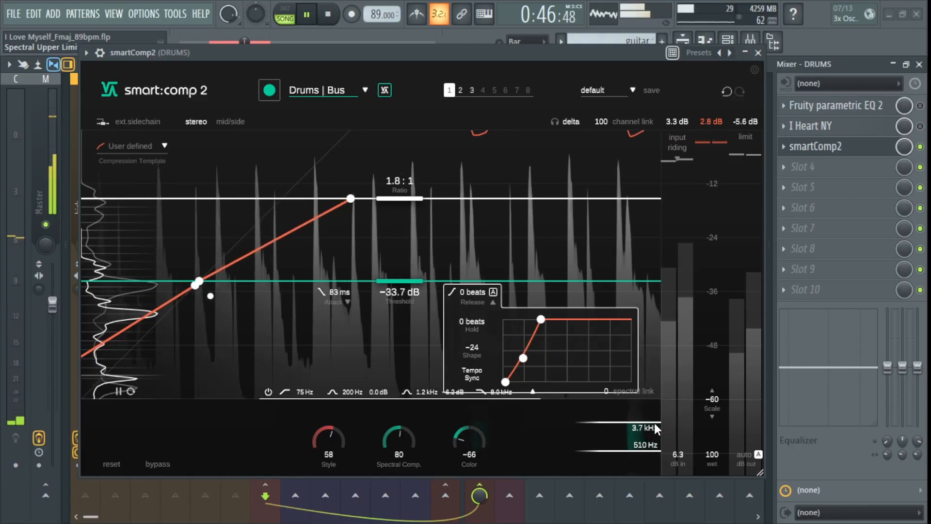
{"action": "left_click_drag", "start_coordinate": [654, 423], "coordinate": [643, 445]}
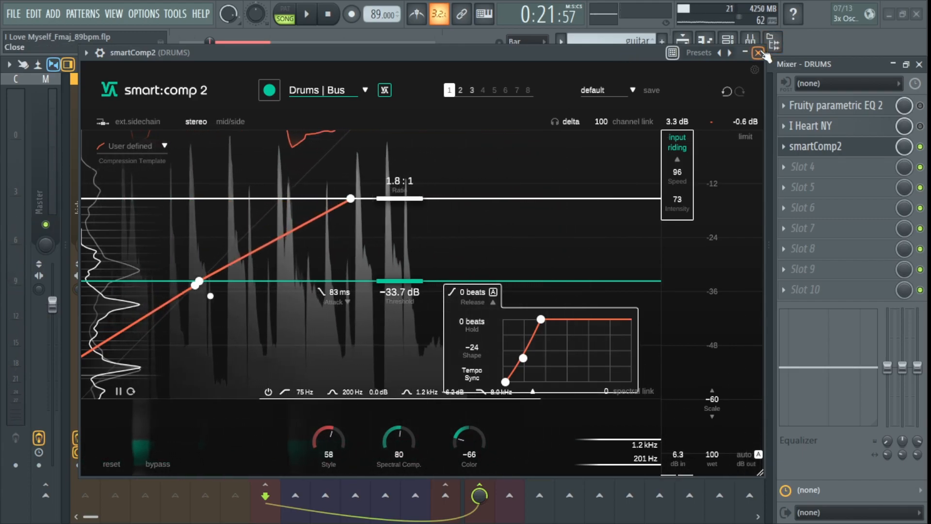
Show the compressor's detailed plug-in settings and start song playback
{"action": "left_click_drag", "start_coordinate": [622, 52], "coordinate": [623, 62]}
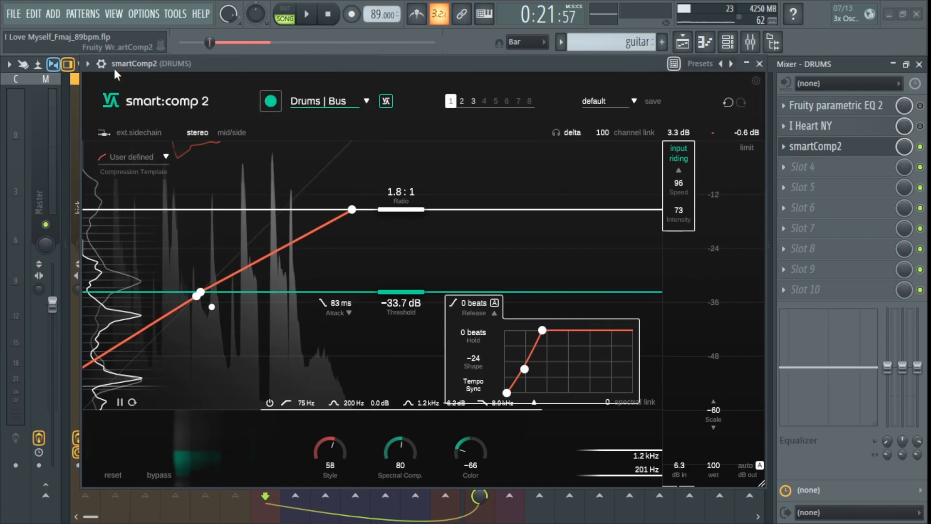
{"action": "left_click", "coordinate": [101, 63]}
{"action": "left_click_drag", "start_coordinate": [185, 60], "coordinate": [170, 42]}
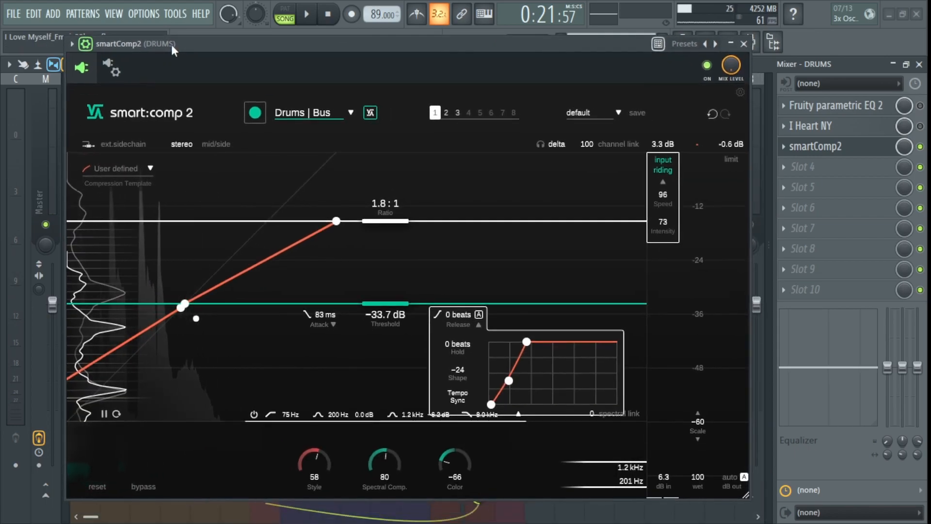
{"action": "left_click", "coordinate": [306, 14]}
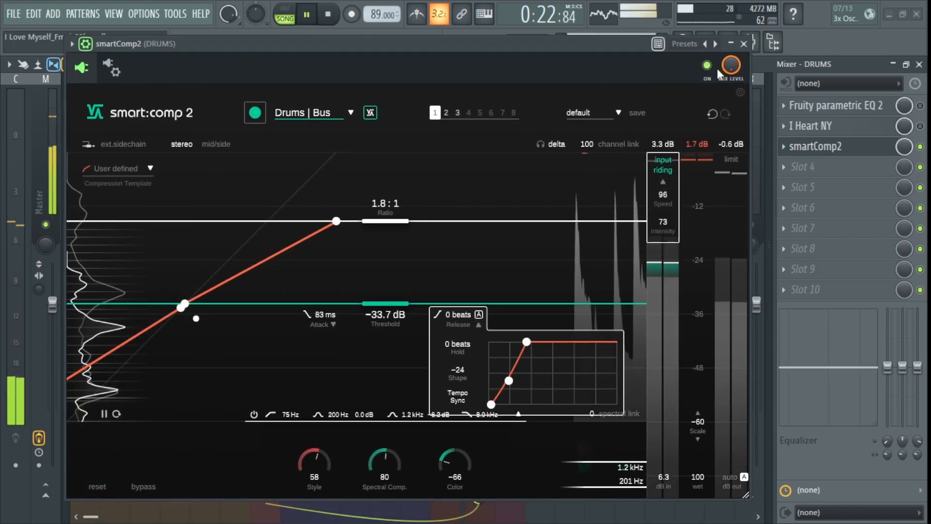
Compare the drums with smartComp2 switched off and on during playback, then stop the song and close the plug-in
{"action": "left_click", "coordinate": [708, 66]}
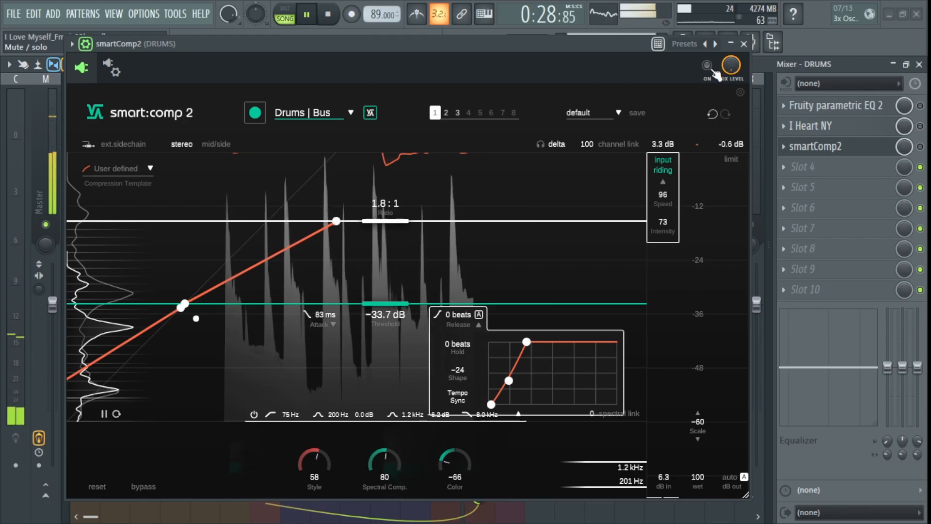
{"action": "left_click", "coordinate": [708, 66]}
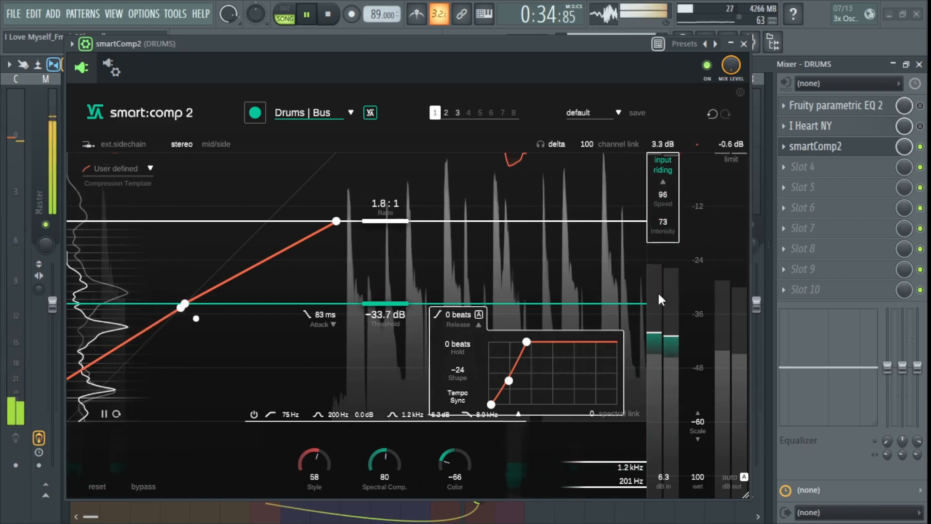
{"action": "left_click", "coordinate": [707, 65]}
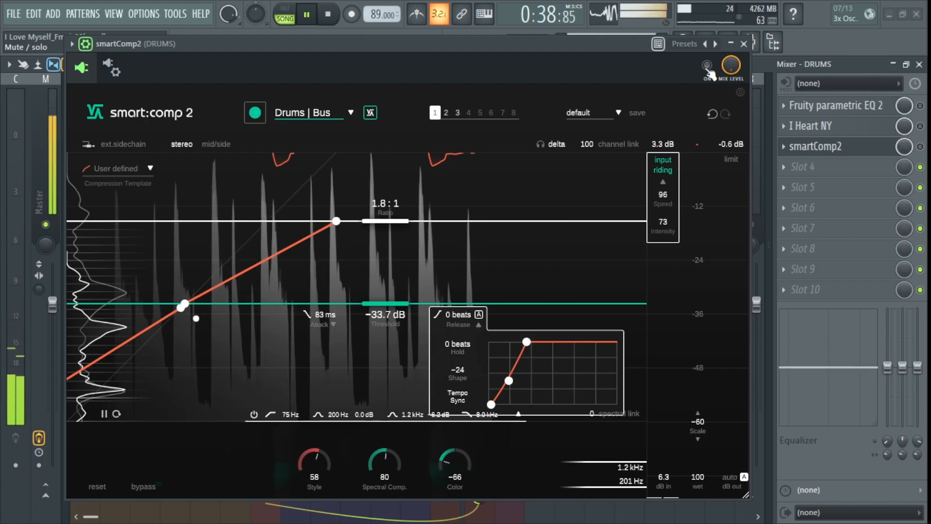
{"action": "left_click", "coordinate": [708, 68]}
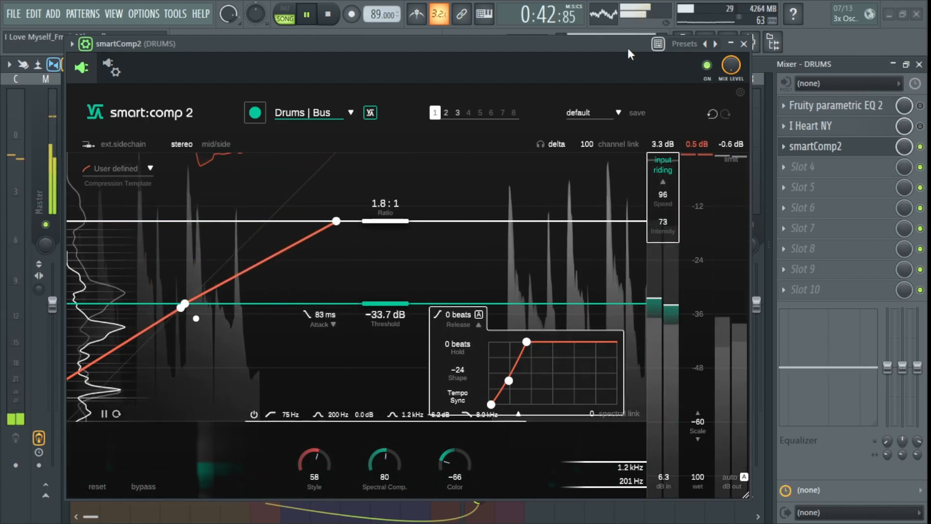
{"action": "key", "text": "space"}
{"action": "left_click", "coordinate": [743, 44]}
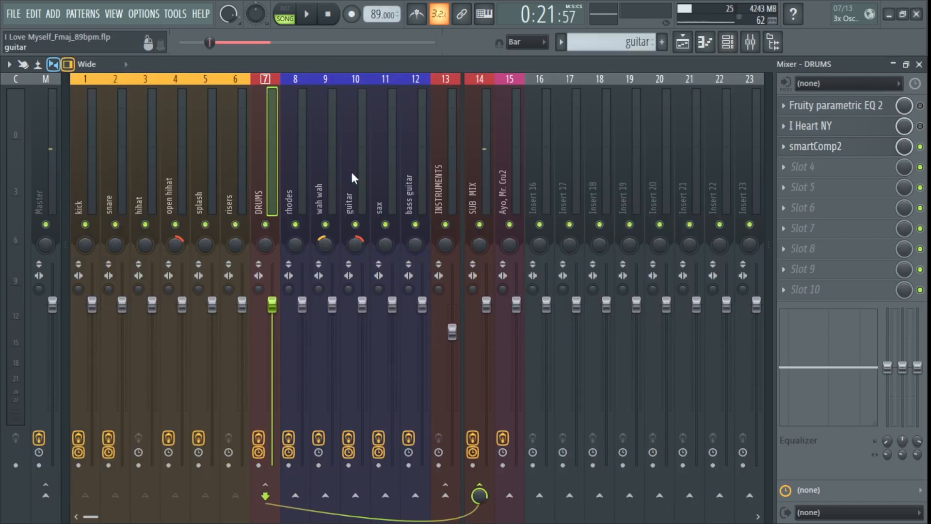
Open smartComp2 on the SUB MIX mixer track and set its profile to Mix | HipHop
{"action": "left_click", "coordinate": [478, 165]}
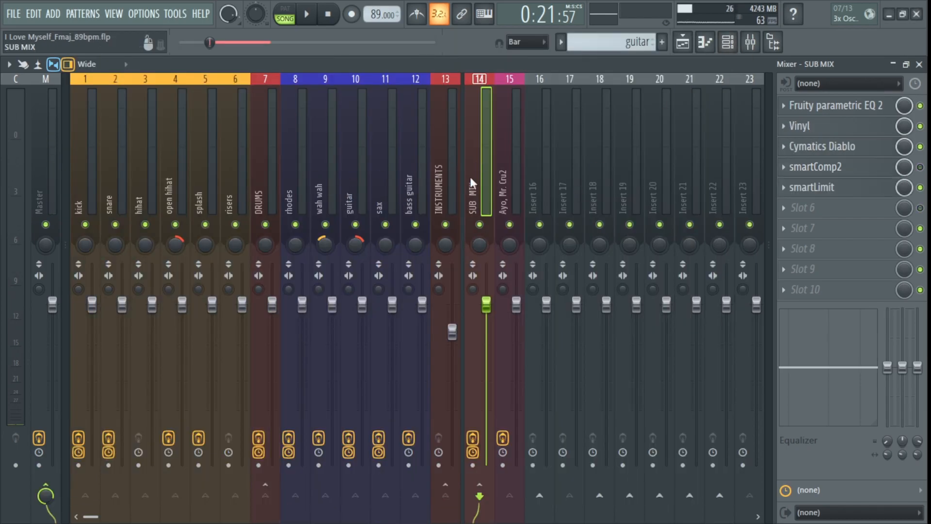
{"action": "left_click", "coordinate": [835, 169]}
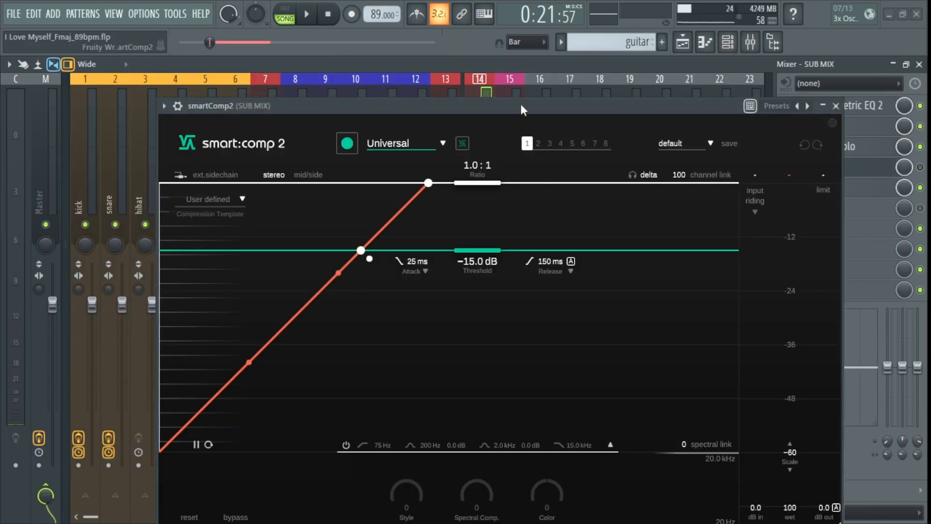
{"action": "left_click_drag", "start_coordinate": [521, 108], "coordinate": [495, 48]}
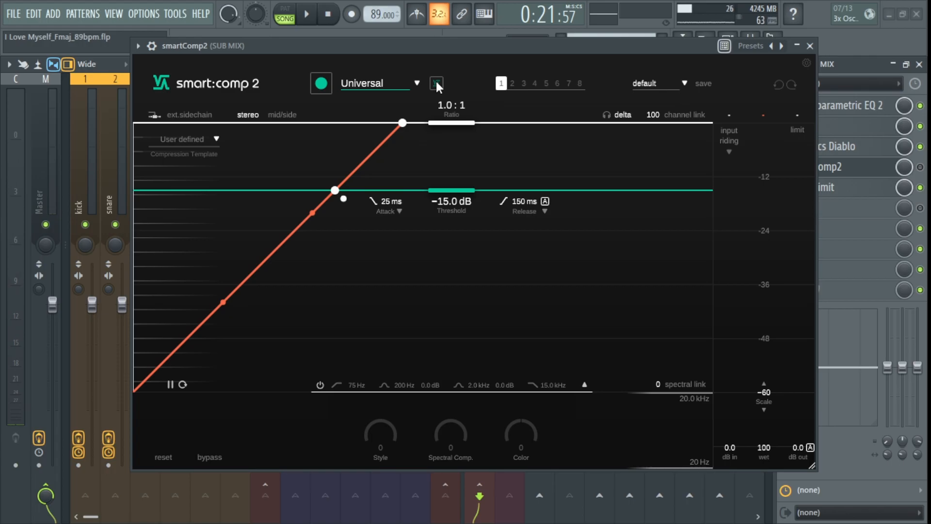
{"action": "left_click", "coordinate": [380, 83]}
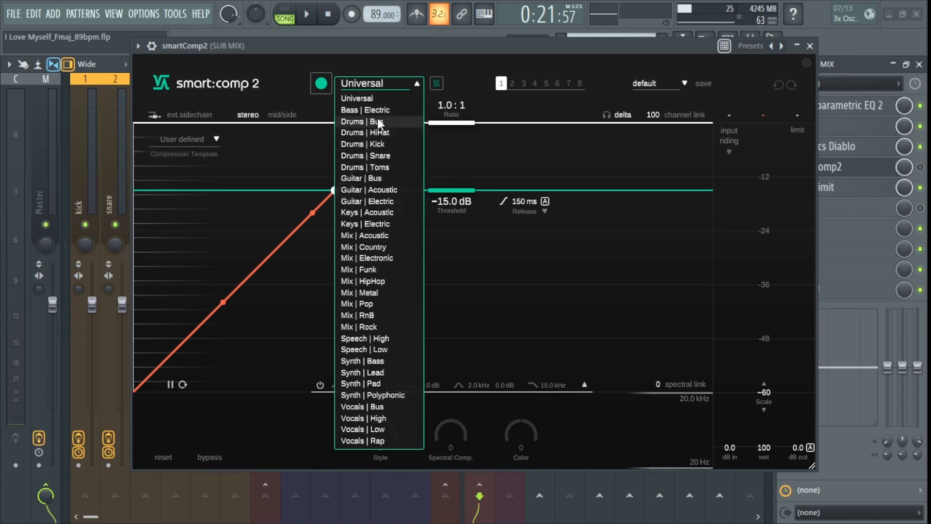
{"action": "left_click", "coordinate": [383, 282]}
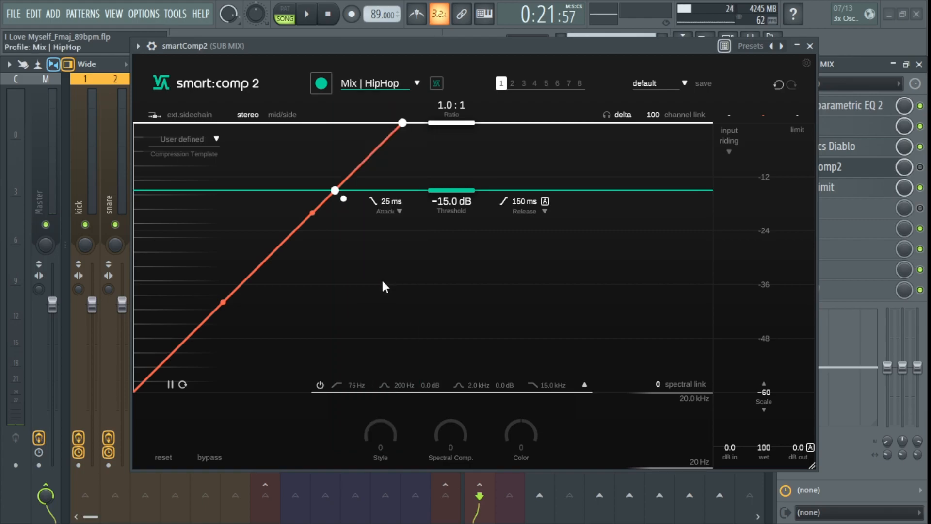
{"action": "left_click_drag", "start_coordinate": [366, 49], "coordinate": [316, 56]}
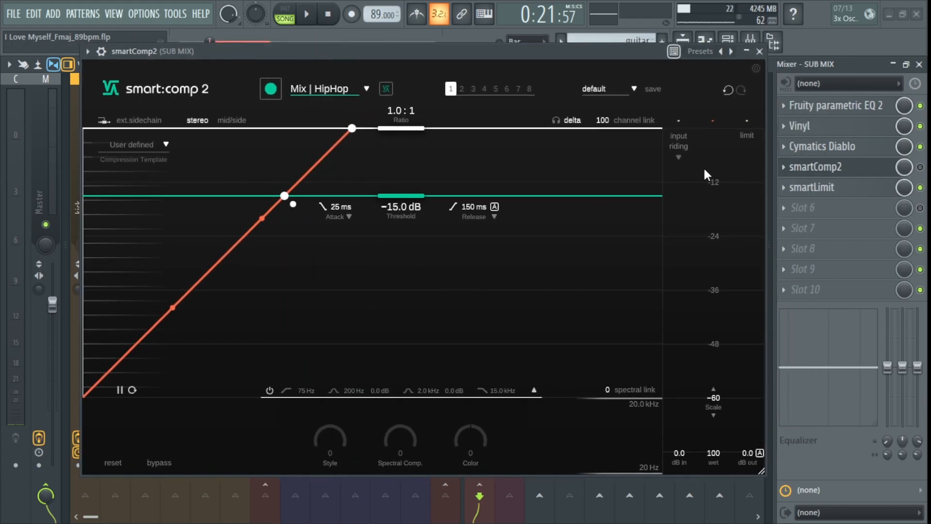
Start the compressor's learning with the song playing and enable the smartComp2 slot on the SUB MIX track
{"action": "left_click", "coordinate": [272, 89]}
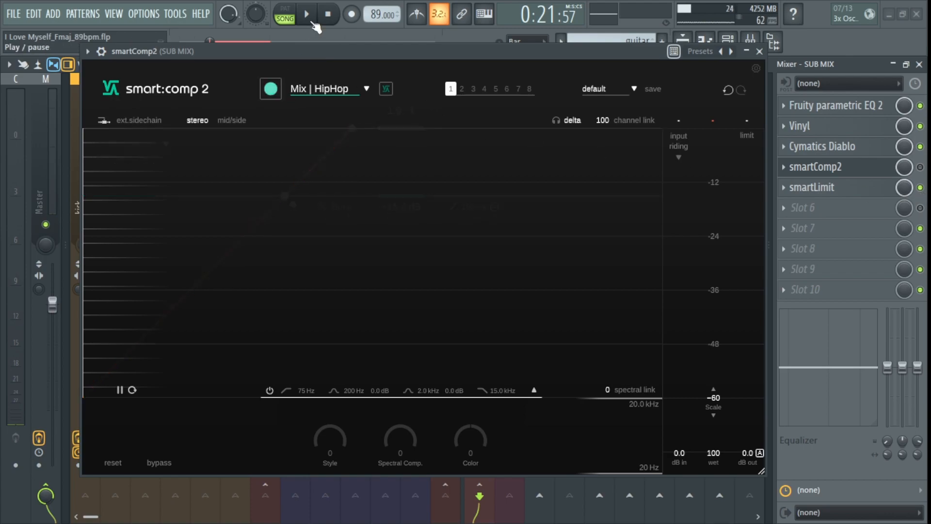
{"action": "key", "text": "space"}
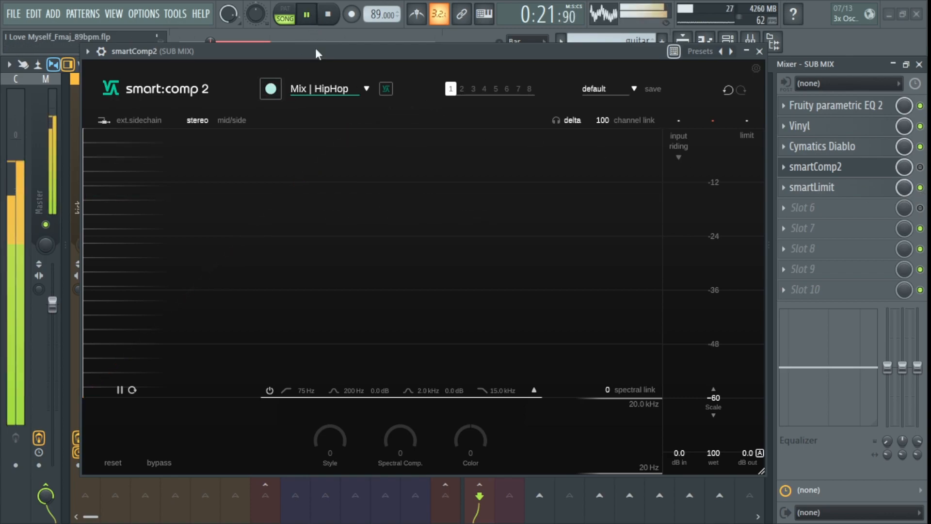
{"action": "left_click", "coordinate": [920, 188]}
{"action": "left_click", "coordinate": [920, 167]}
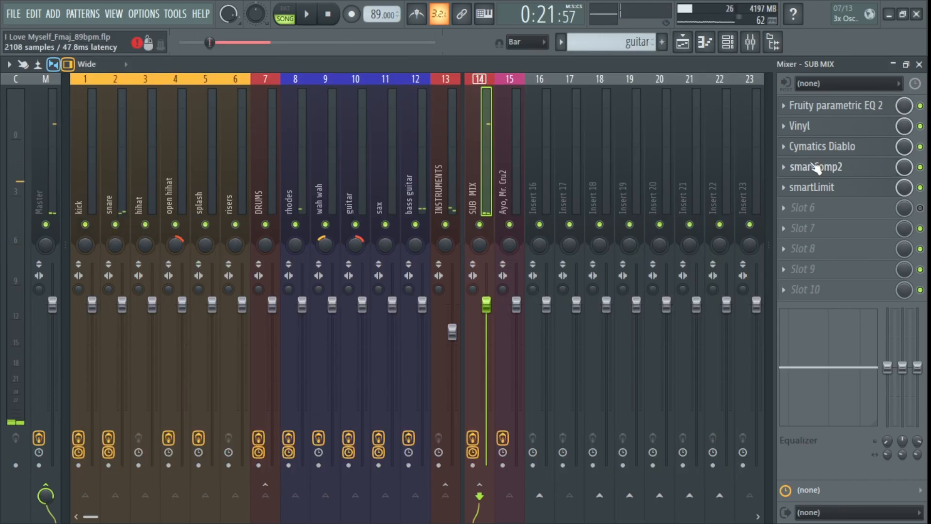
Reopen smartComp2 on the SUB MIX track and save the project
{"action": "left_click", "coordinate": [817, 168]}
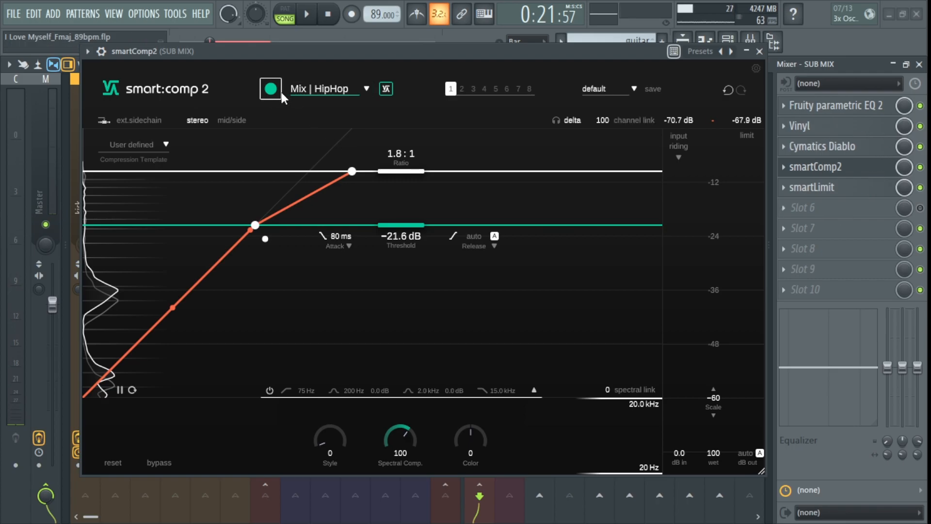
{"action": "key", "text": "ctrl+s"}
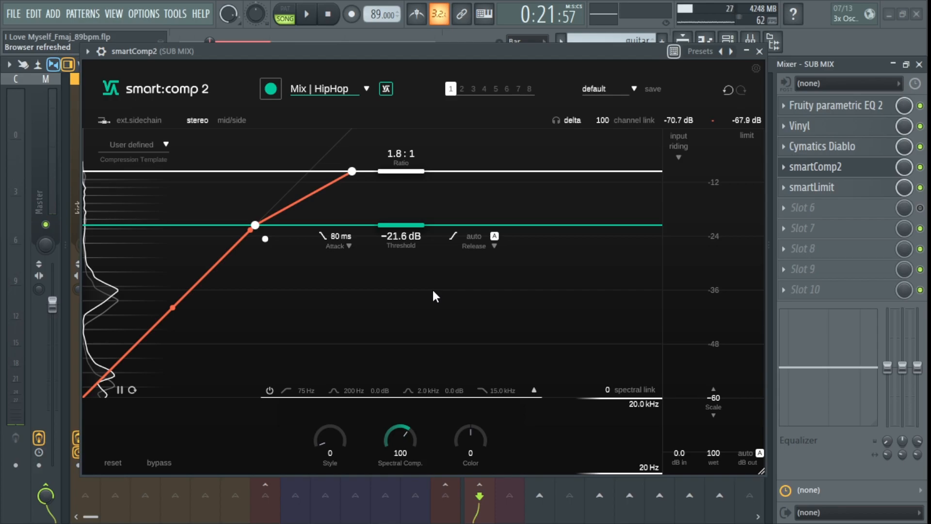
{"action": "left_click_drag", "start_coordinate": [443, 54], "coordinate": [473, 51]}
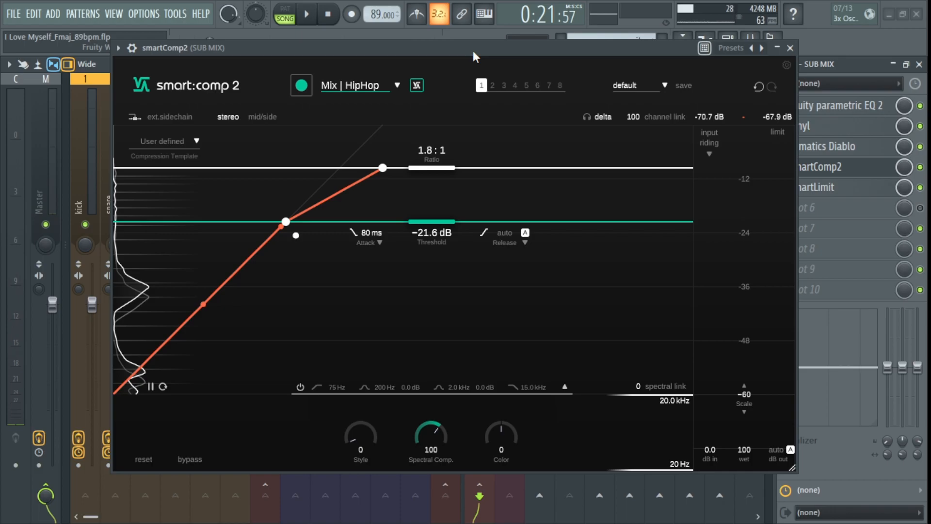
{"action": "left_click_drag", "start_coordinate": [473, 52], "coordinate": [483, 54]}
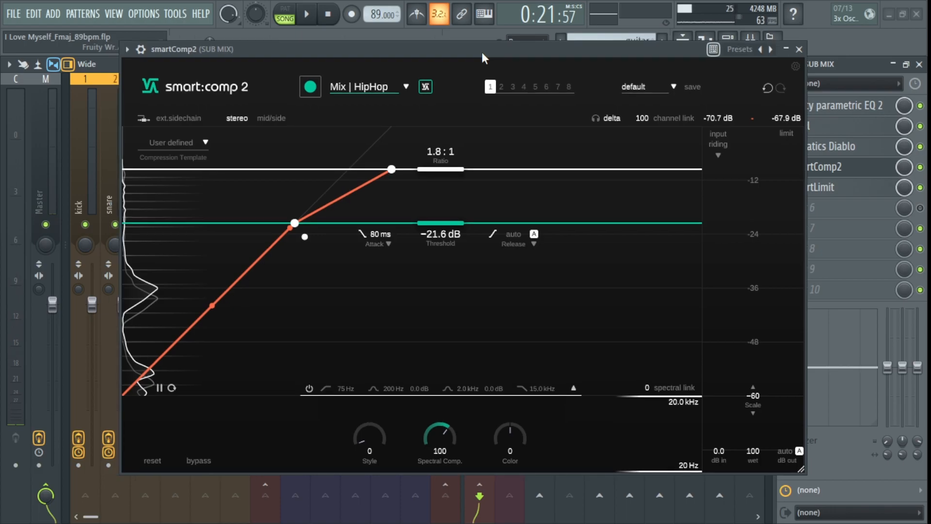